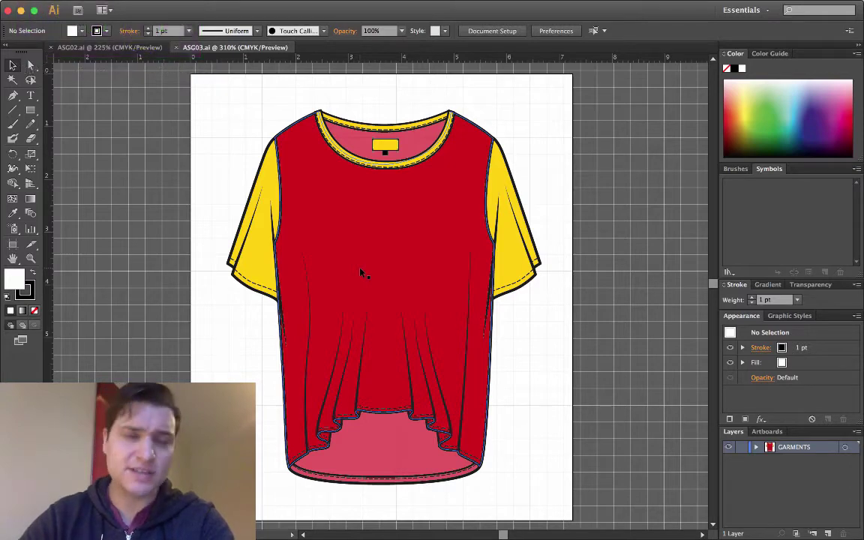
Show the Swatches panel and add the Art History > Ancient library's first colour group to it
left_click(313, 6)
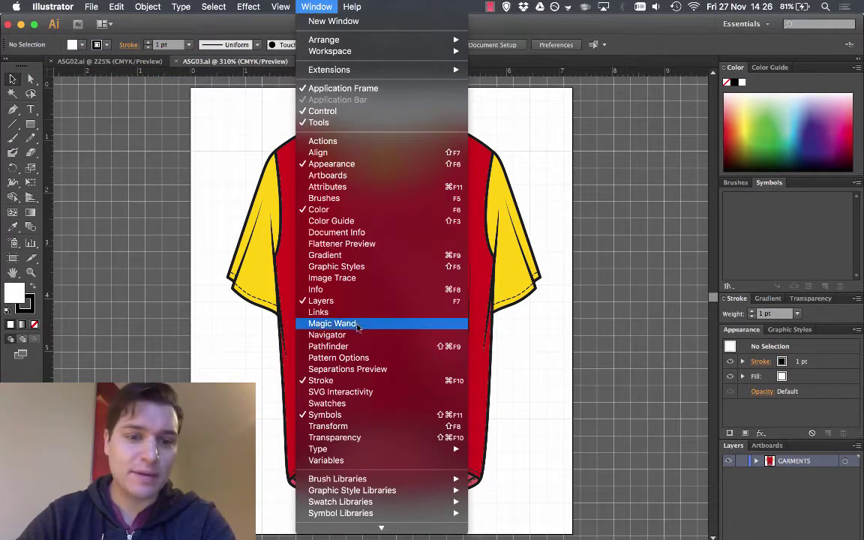
left_click(341, 406)
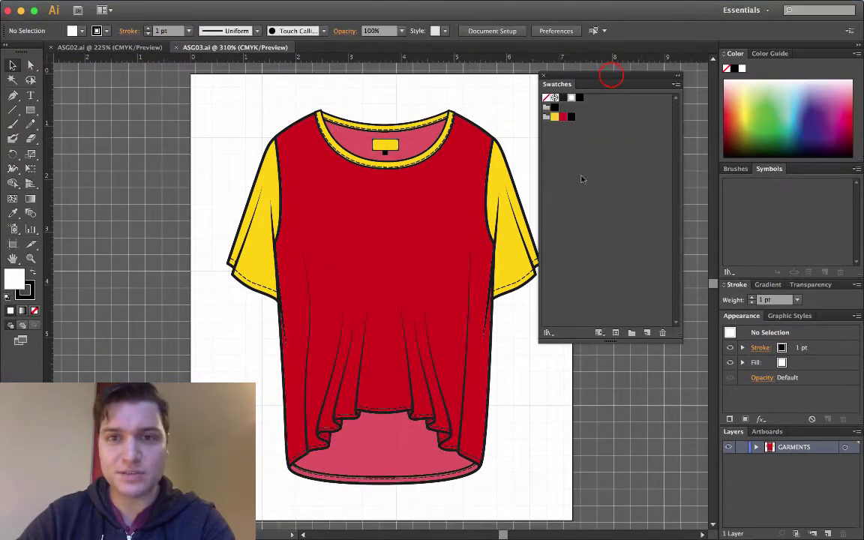
left_click_drag(613, 78, 615, 79)
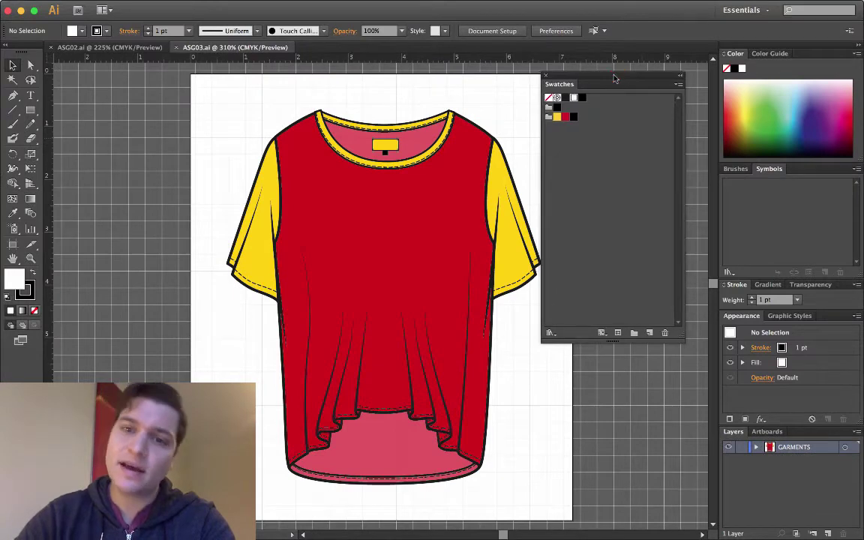
left_click(550, 333)
mouse_move(605, 258)
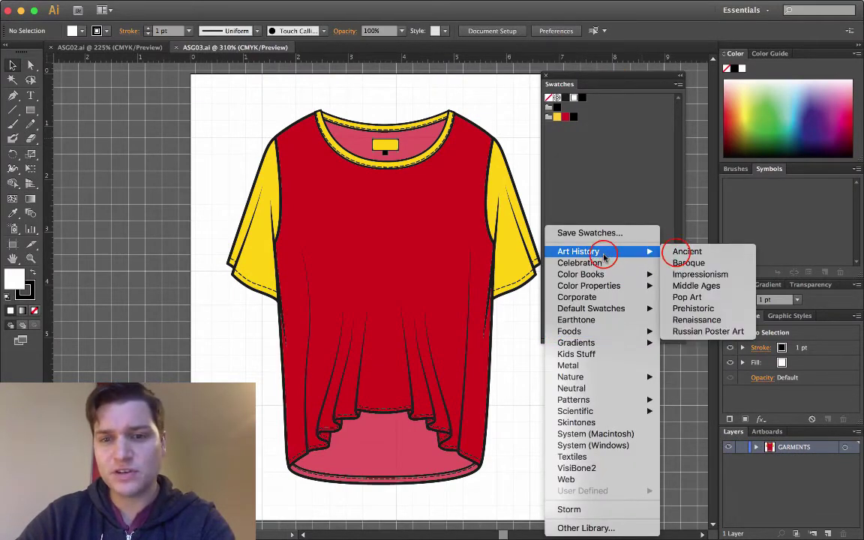
left_click(677, 256)
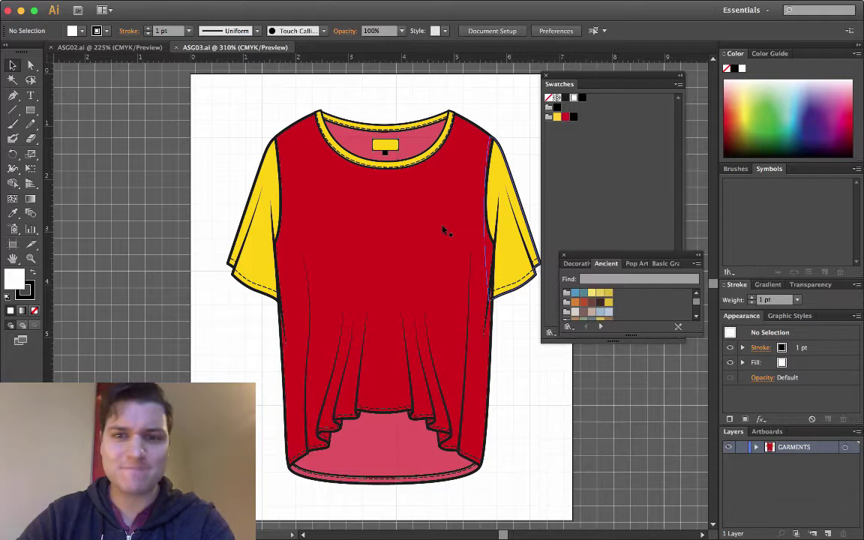
left_click(566, 293)
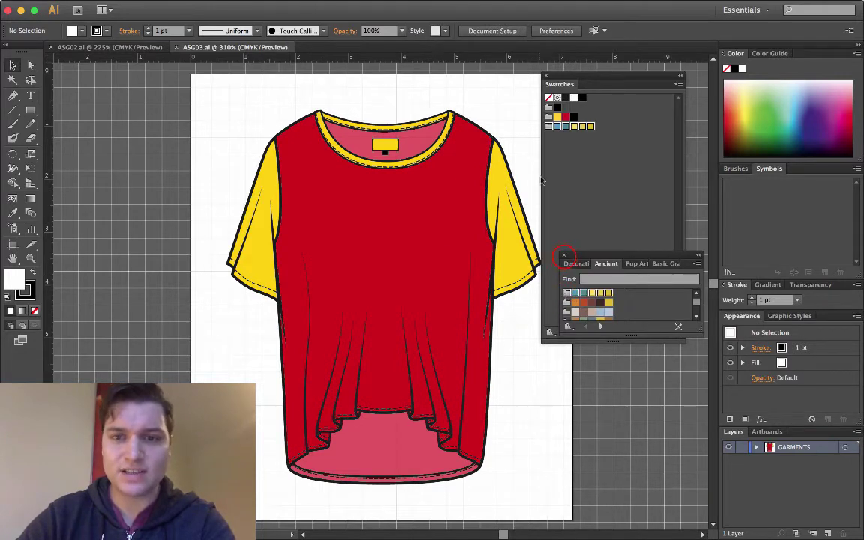
left_click(564, 255)
left_click(572, 165)
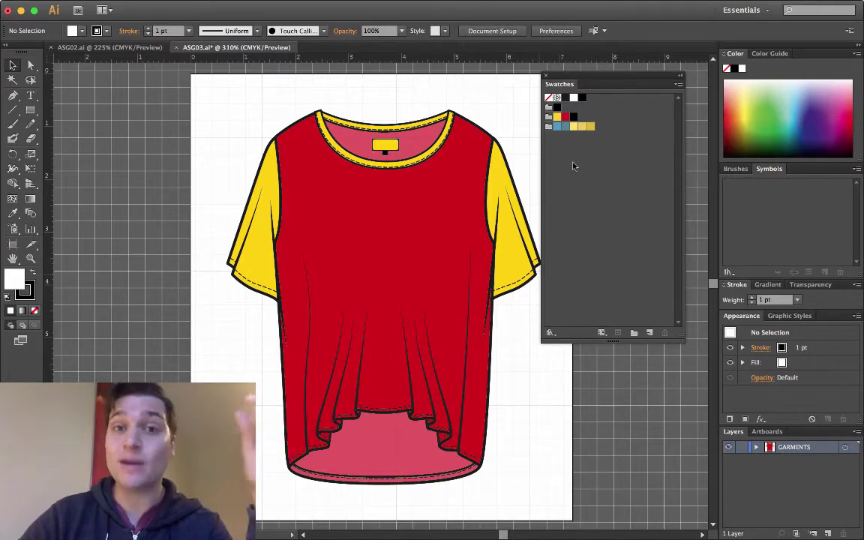
Switch to the ASG02.ai jeans flat document
left_click(112, 47)
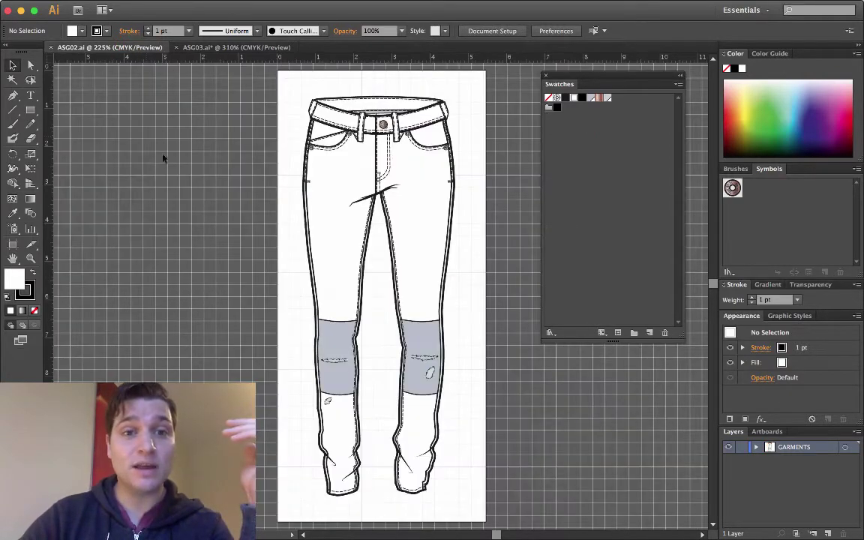
From ASG03, create a new A3 CMYK document, Untitled-7, with default settings
left_click(225, 47)
left_click(91, 6)
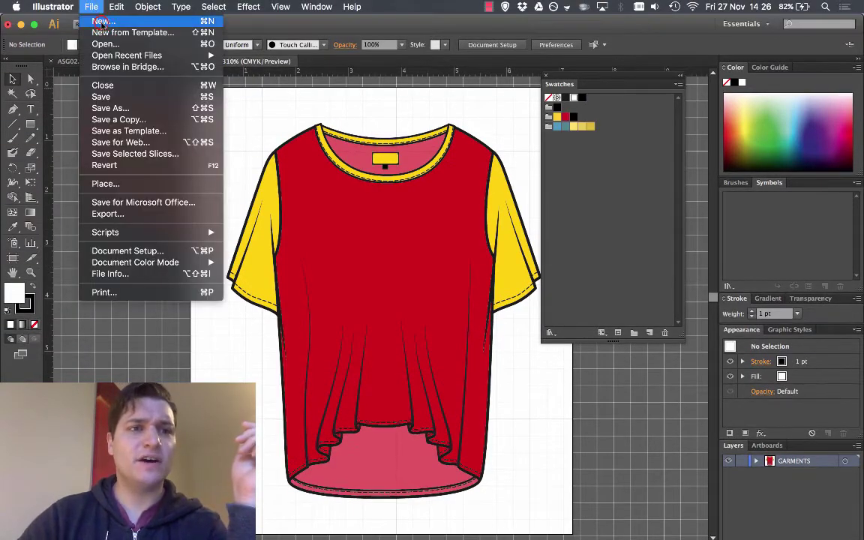
left_click(101, 19)
left_click(318, 247)
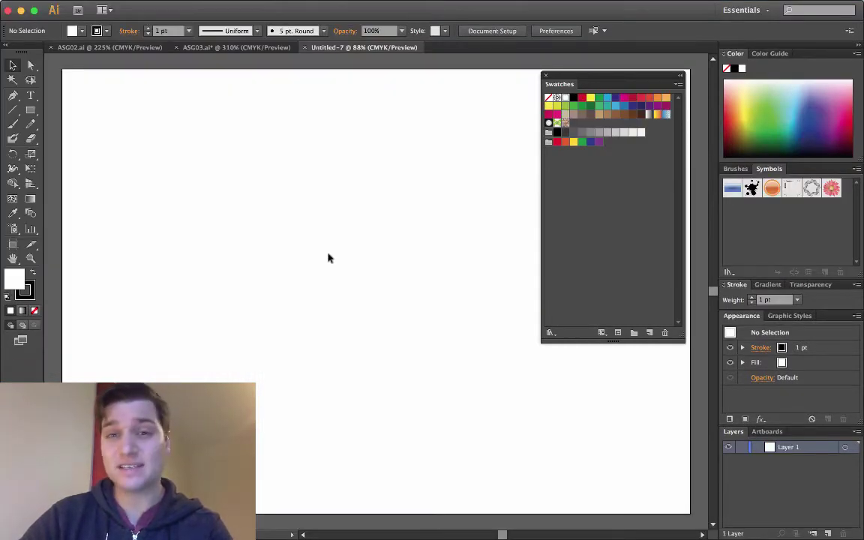
Place the long-named stormy-sea palette JPG from GARMENTS as a linked image on the artboard
left_click(91, 6)
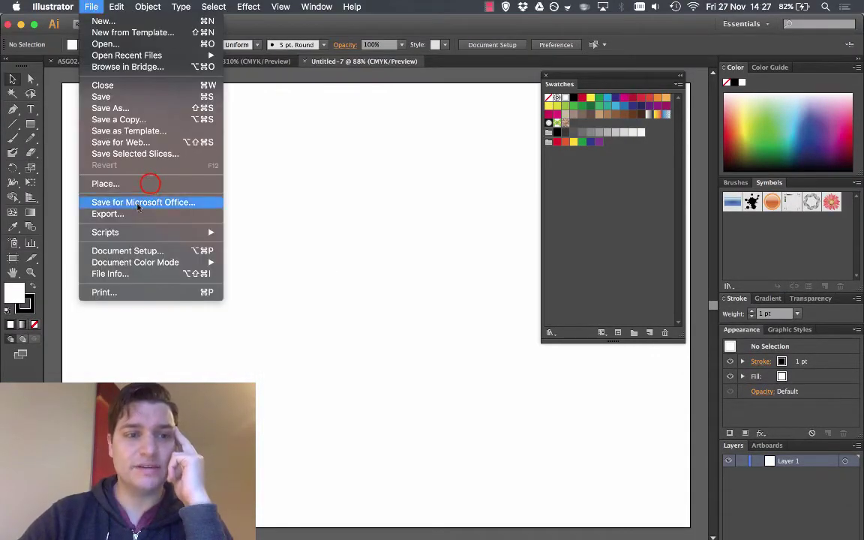
left_click(150, 185)
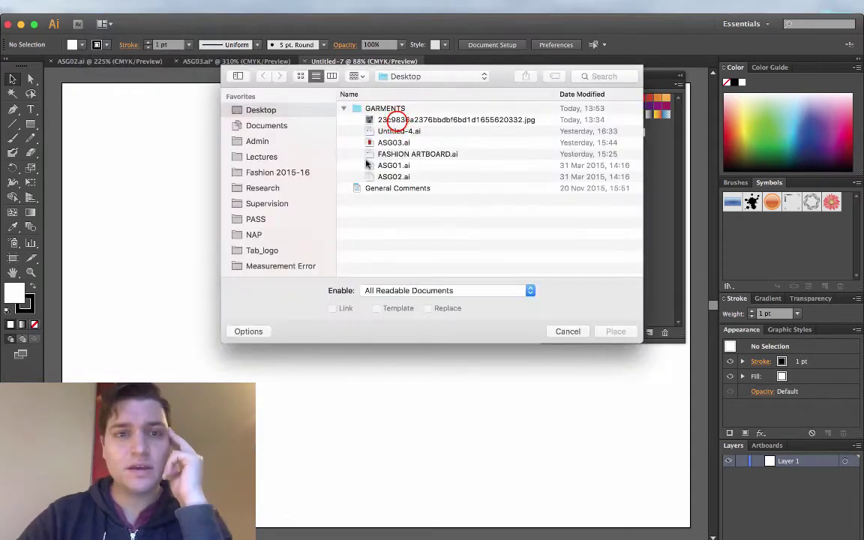
left_click(401, 120)
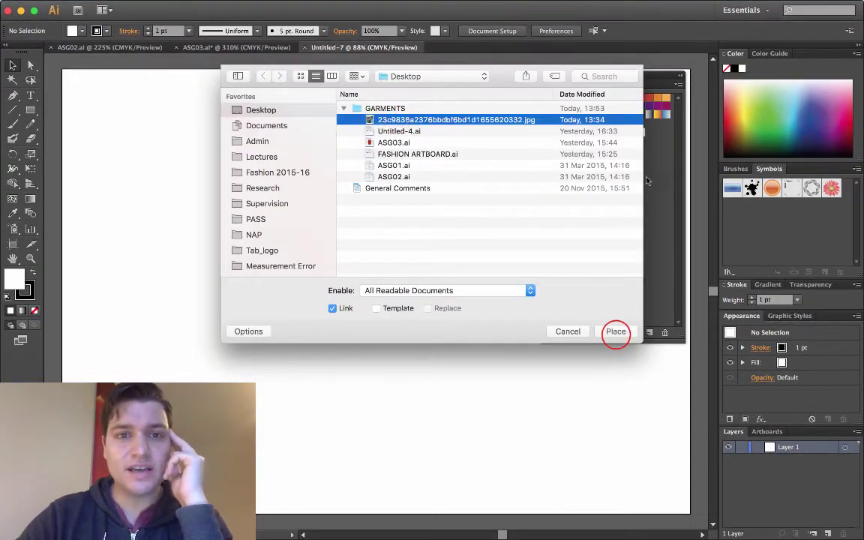
left_click(616, 333)
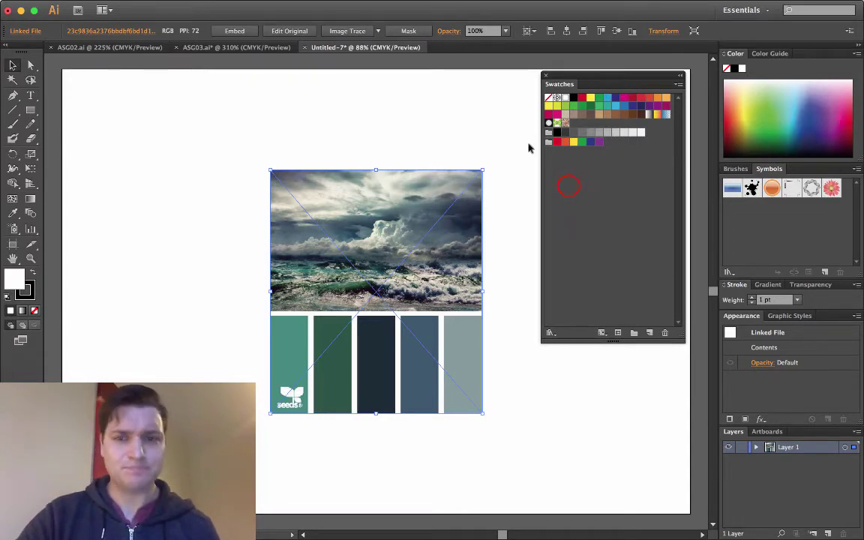
Delete every swatch from red through the last purple, leaving None, Registration, white and black
left_click(569, 188)
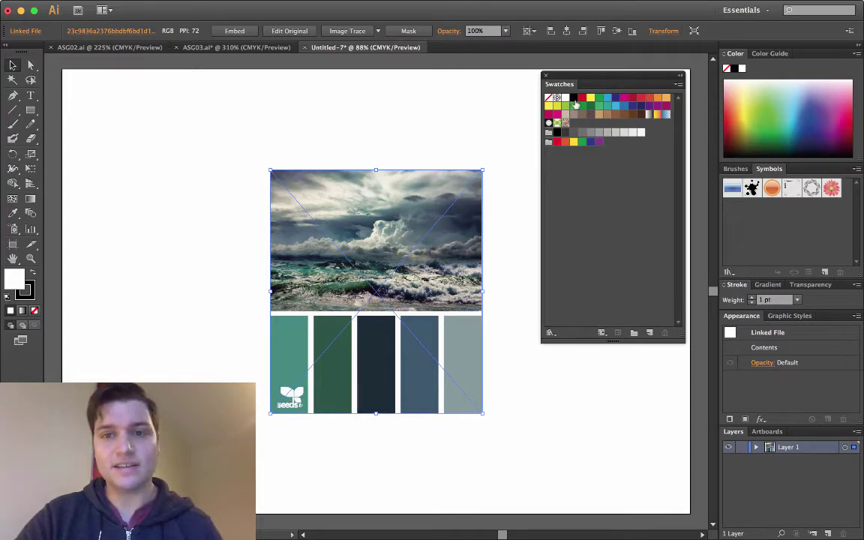
left_click(608, 73)
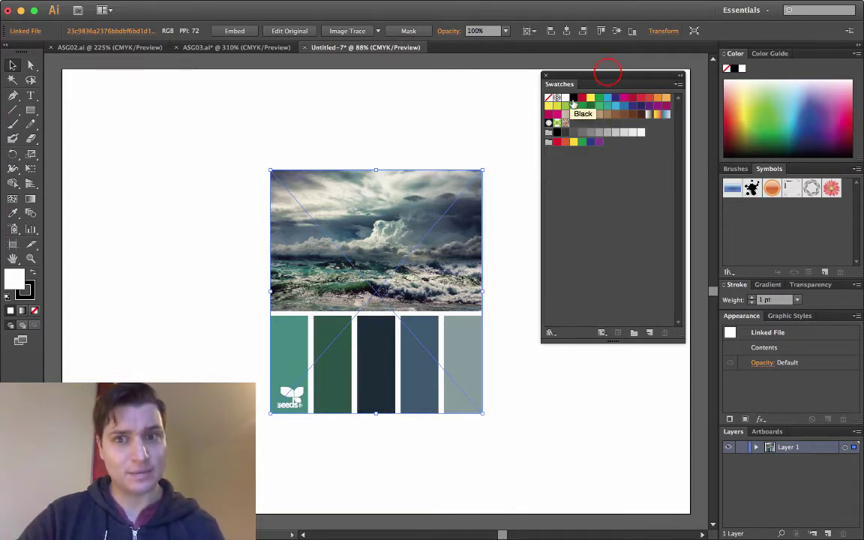
left_click_drag(608, 73, 598, 107)
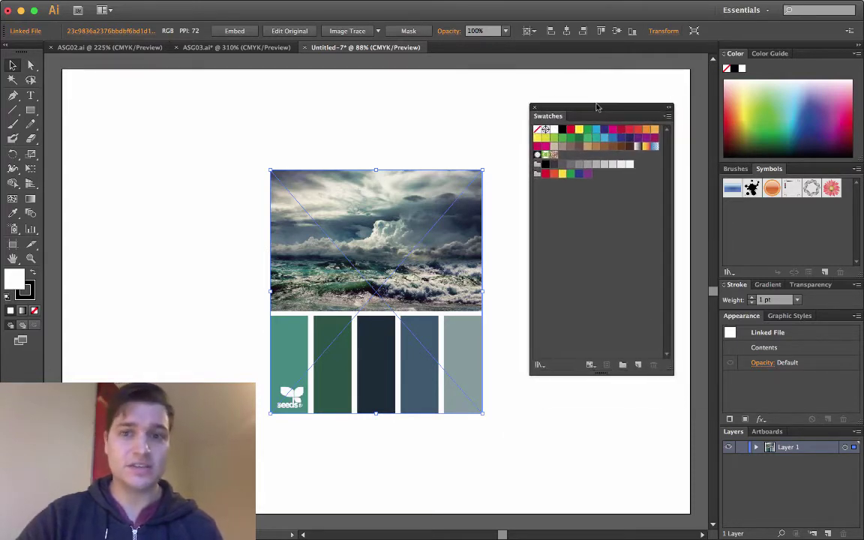
left_click(570, 129)
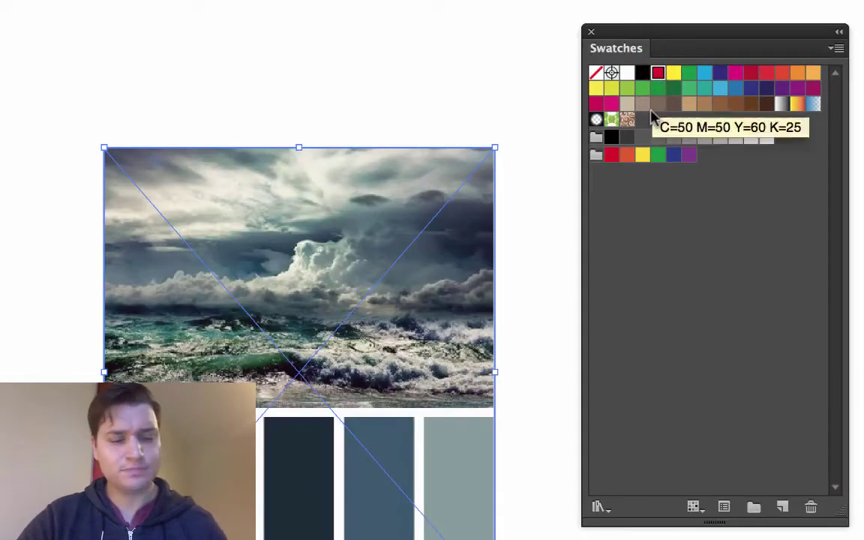
left_click(690, 156, "shift")
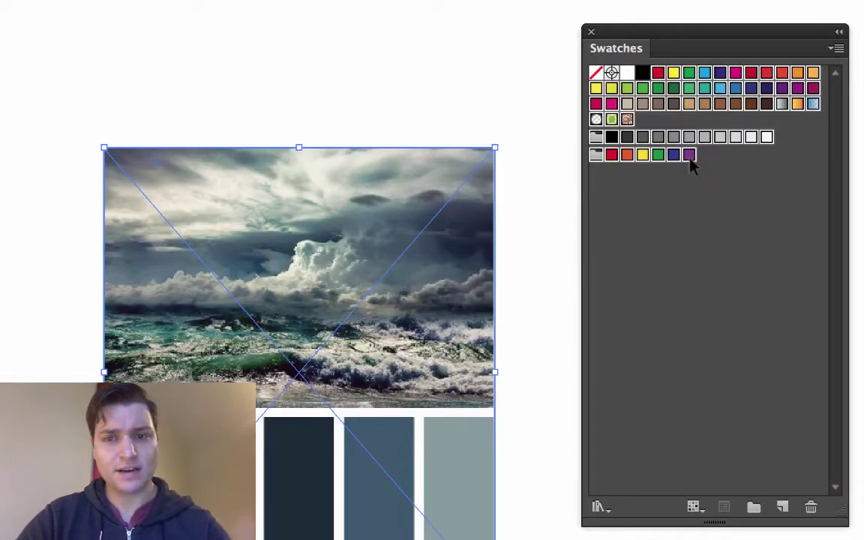
left_click(811, 508)
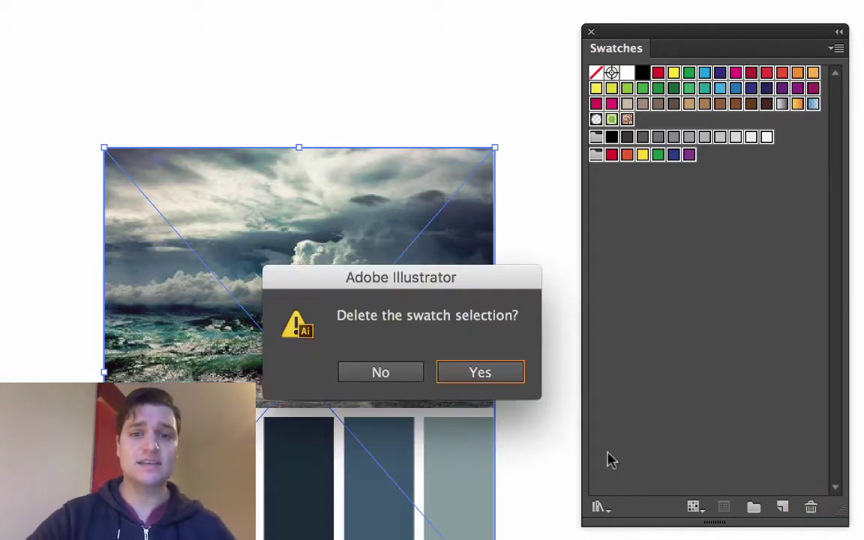
left_click(481, 379)
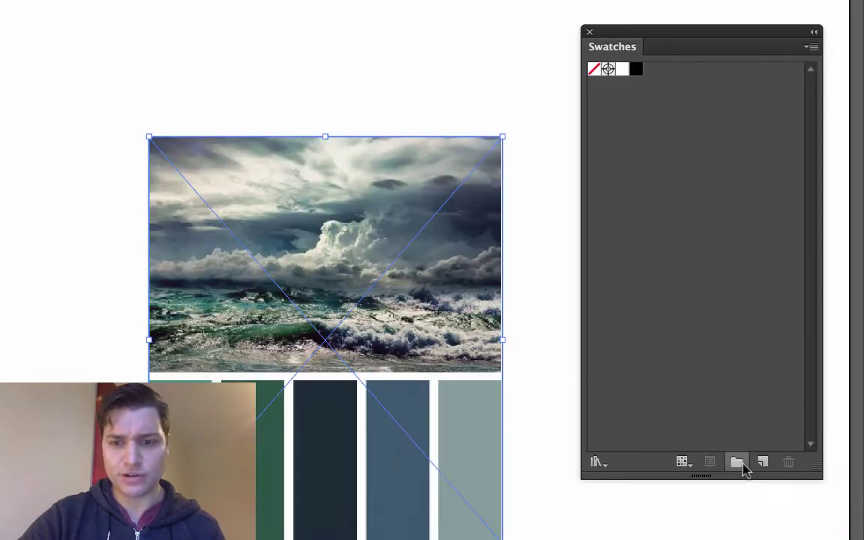
Create an empty colour group named 'Basic Colour Scheme'
left_click(623, 364)
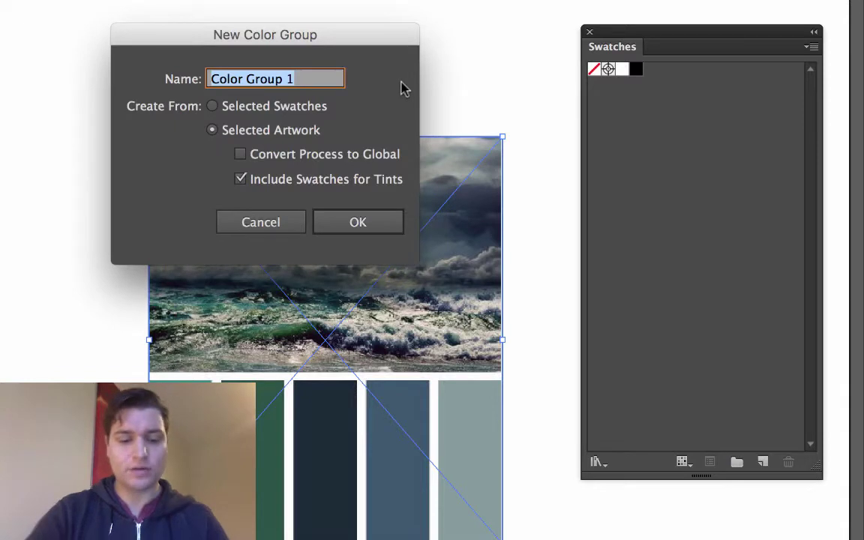
type("Basic Colour")
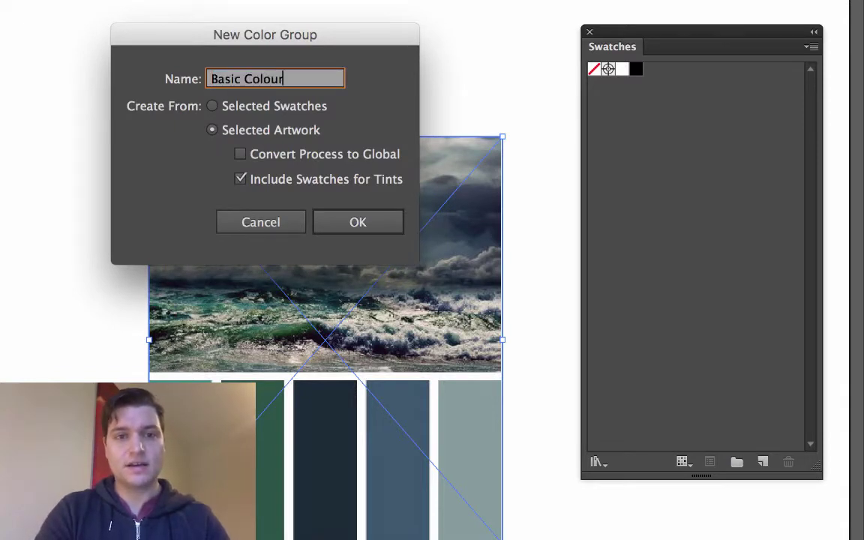
type(" Scheme")
left_click(349, 223)
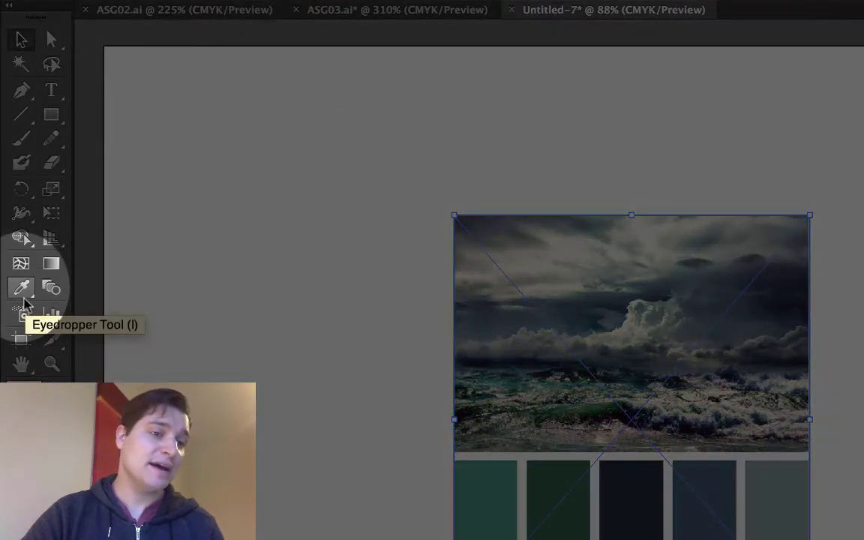
Eyedrop the palette's first teal strip as the fill and select the Basic Colour Scheme group
left_click(23, 294)
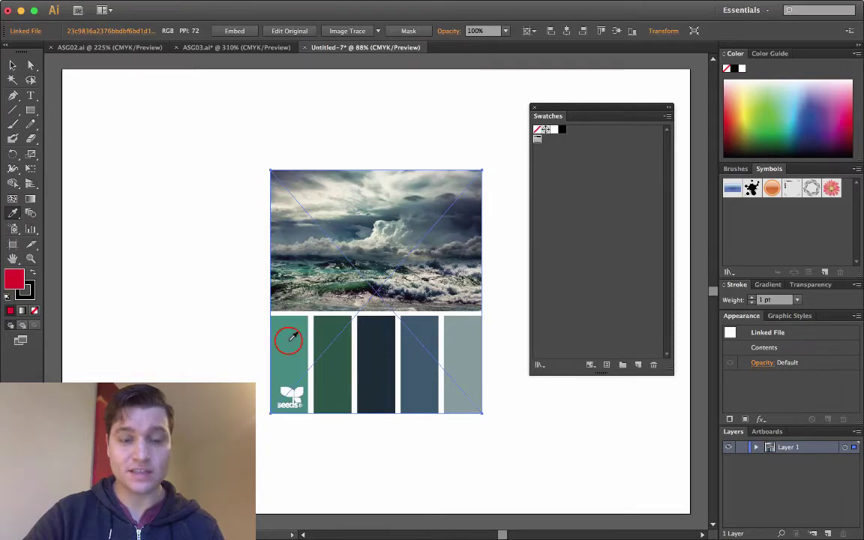
left_click(289, 341)
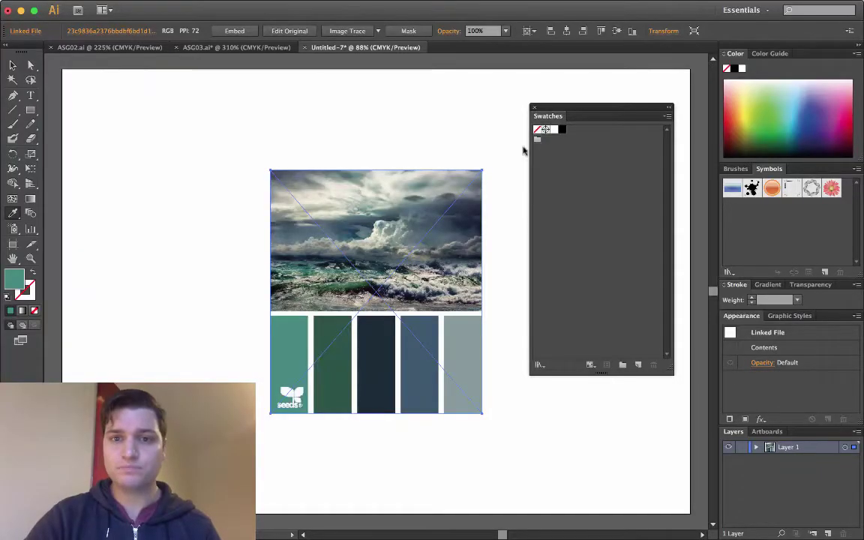
left_click(600, 105)
mouse_move(601, 107)
left_mouse_down()
mouse_move(613, 109)
mouse_move(594, 98)
left_mouse_up()
left_click(534, 135)
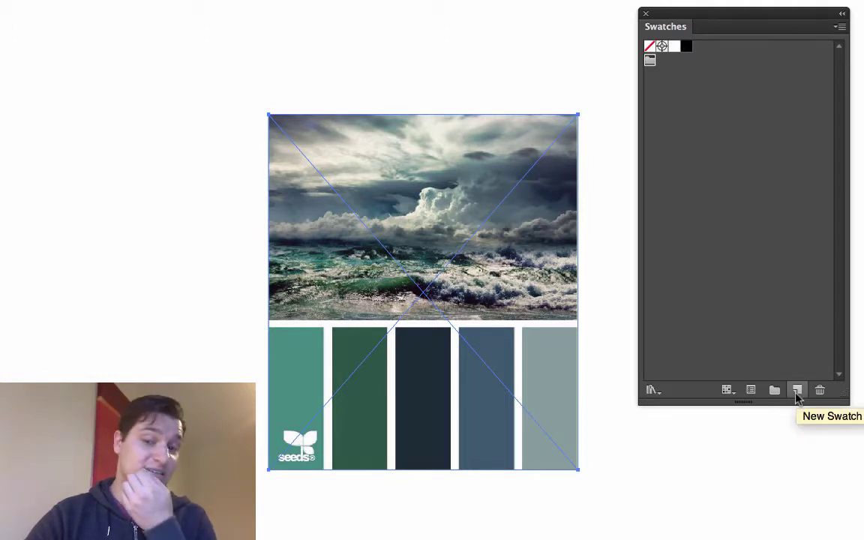
Add the teal and the sampled dark green as new swatches in the group
left_click(798, 391)
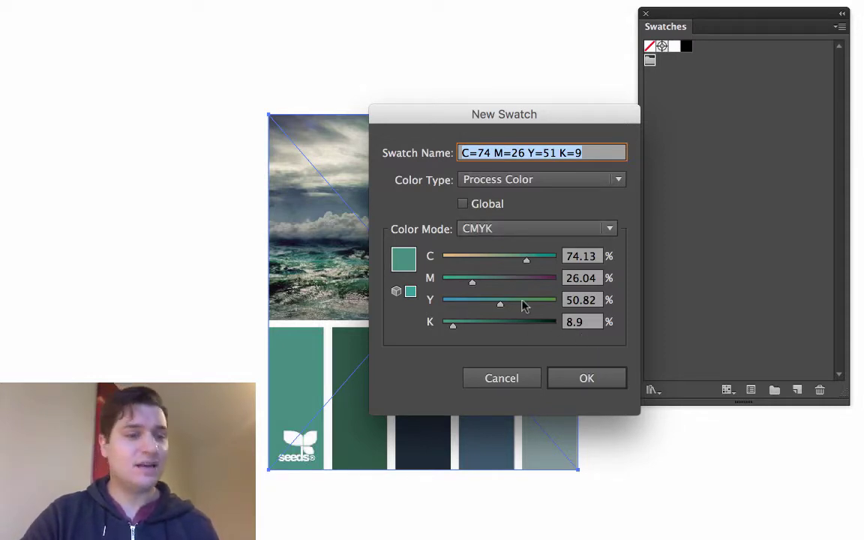
left_click(584, 378)
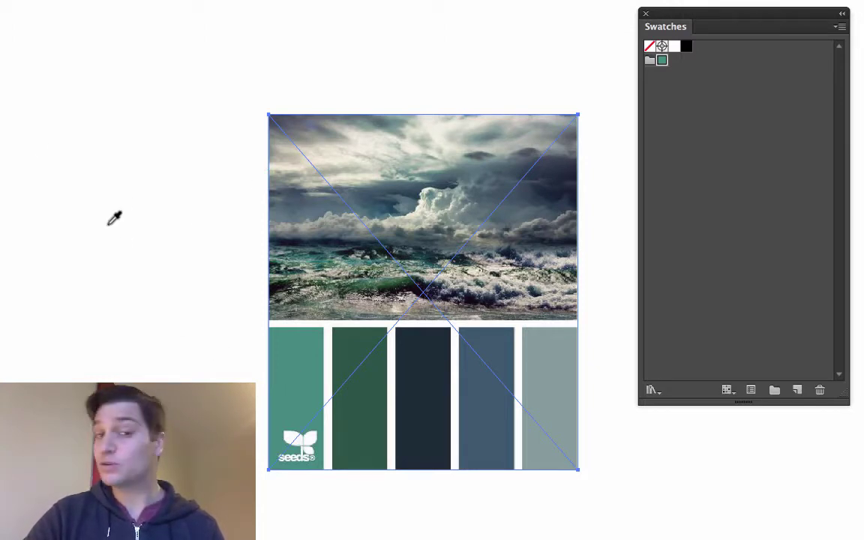
left_click(363, 424)
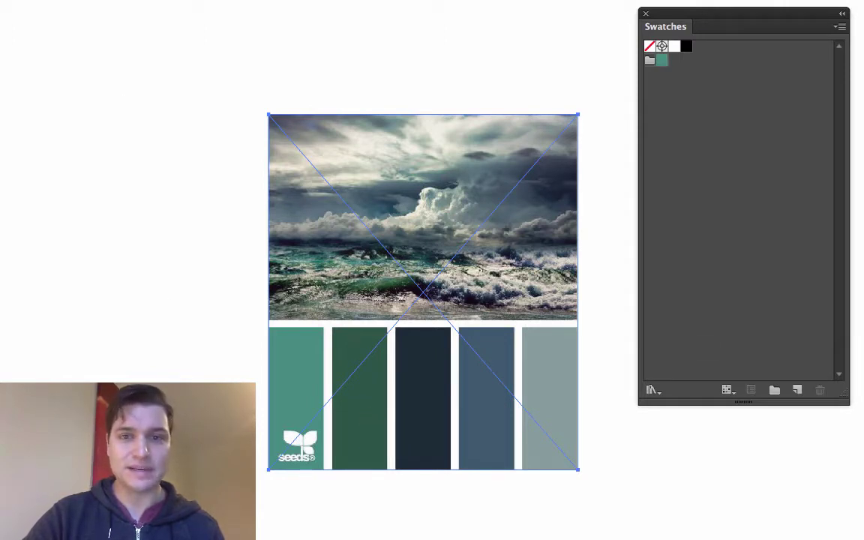
left_click(662, 60)
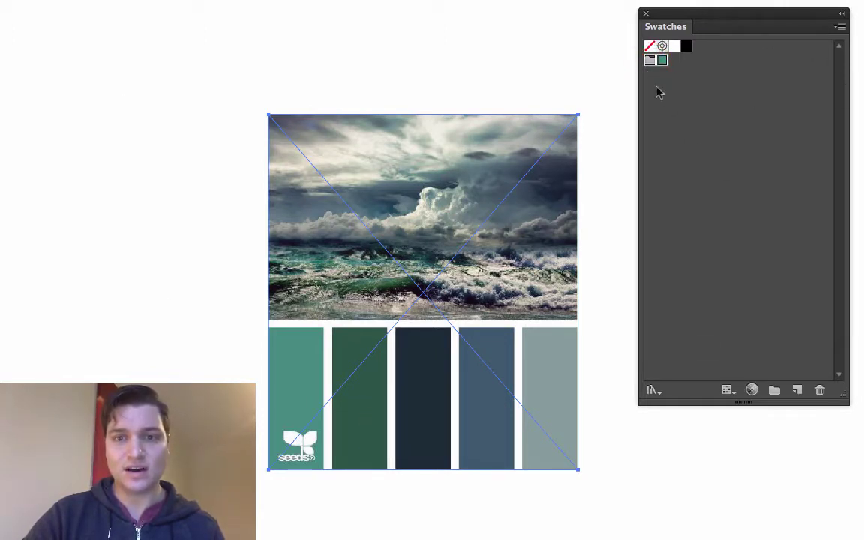
left_click(797, 389)
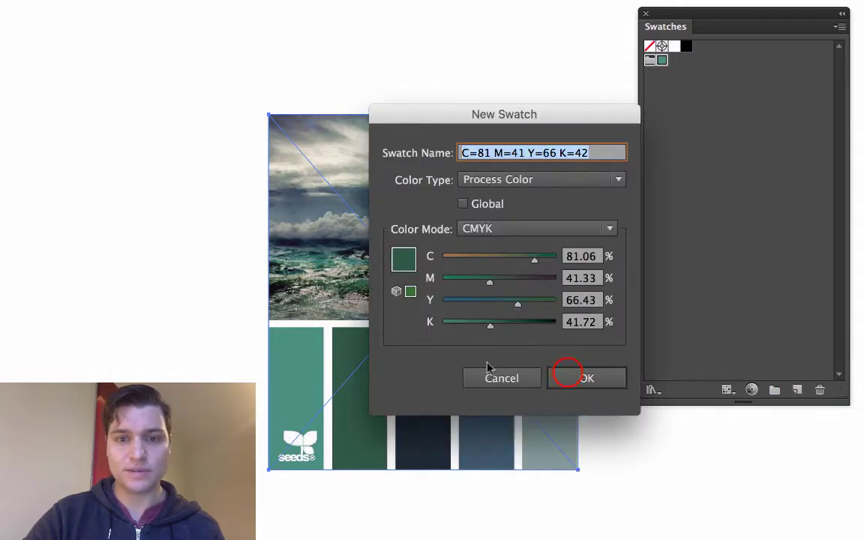
left_click(571, 377)
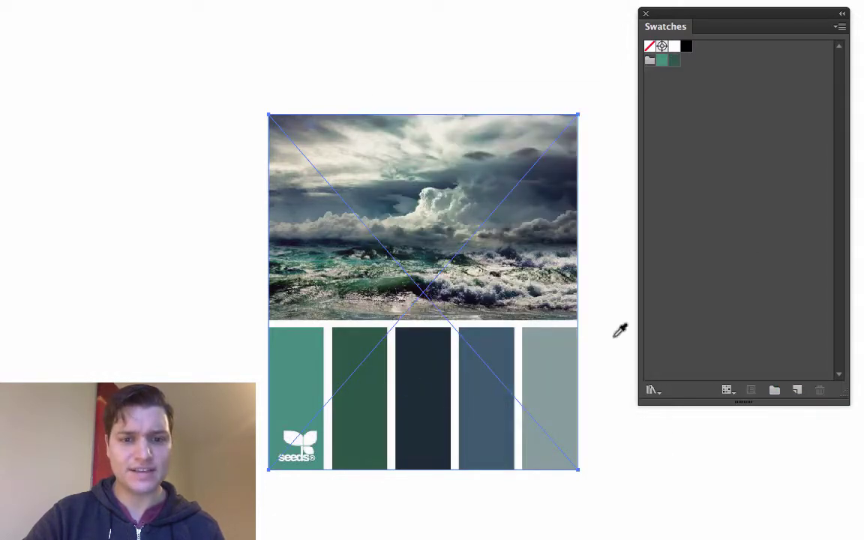
Add the dark navy and the sampled blue palette colours as swatches in the group
left_click(651, 62)
left_click(797, 390)
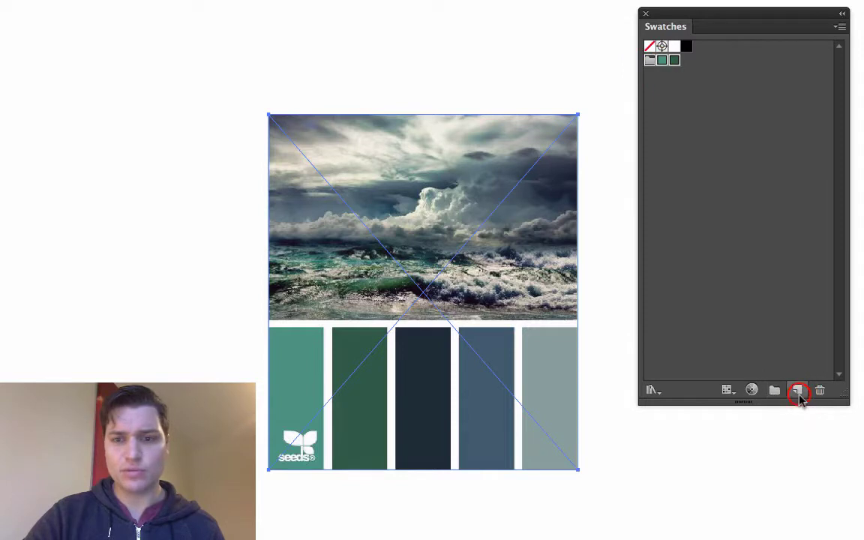
left_click(583, 377)
left_click(486, 400)
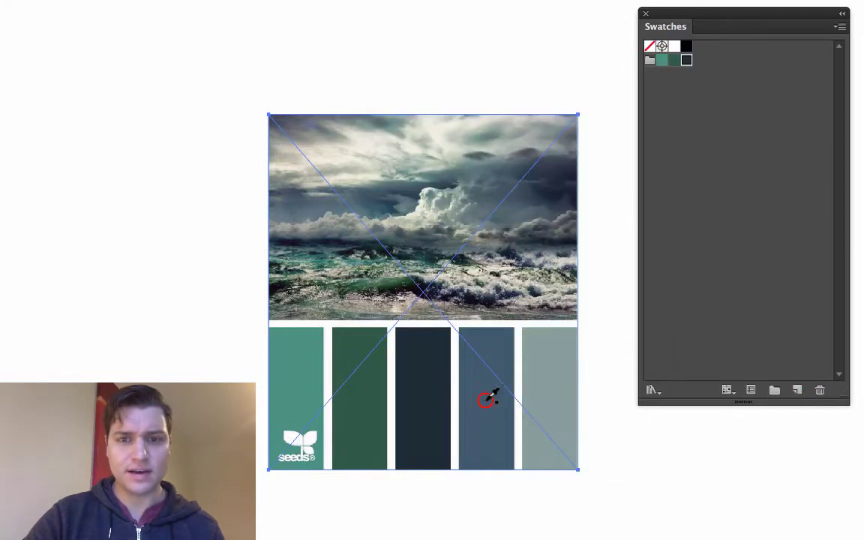
left_click(651, 62)
left_click(797, 390)
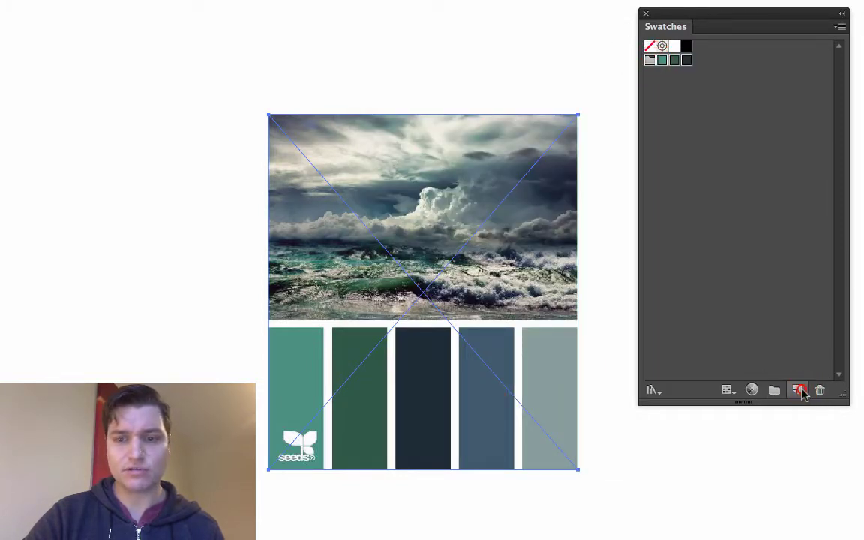
left_click(579, 376)
Undo the accidental duplicate teal swatch created while trying to add the light grey
left_click(542, 346)
left_click(650, 61)
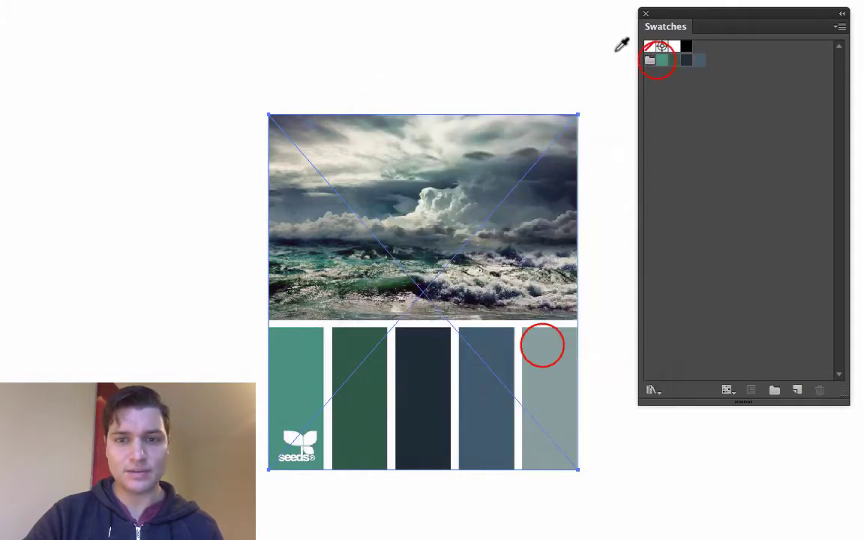
left_click(797, 389)
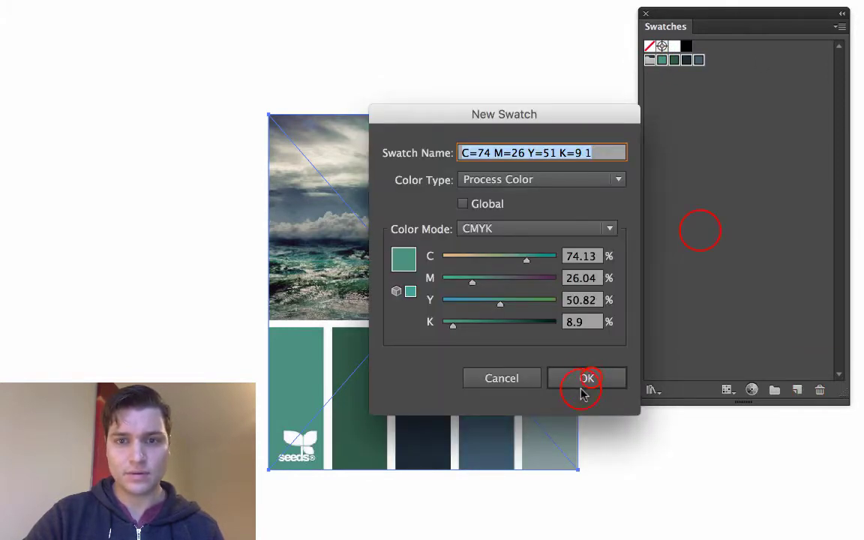
left_click(582, 392)
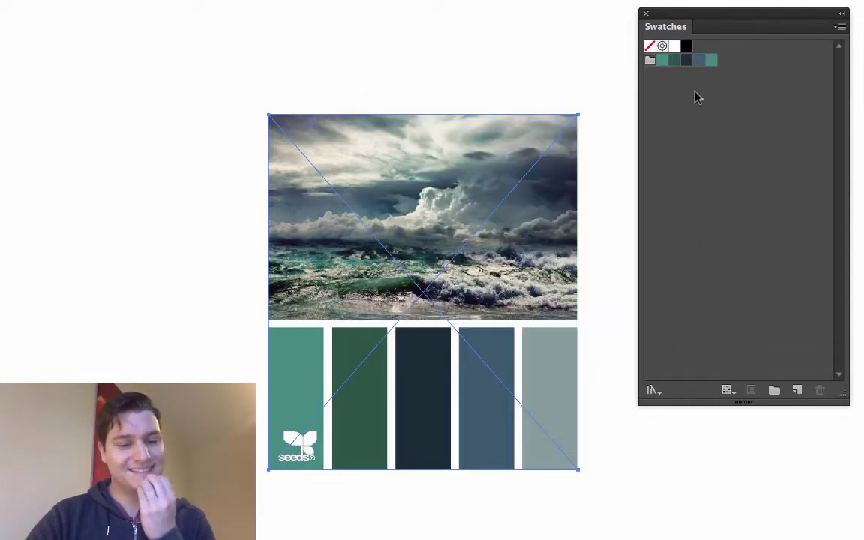
key("super+z")
key("i")
Sample the light grey palette bar and add it as the group's fifth swatch
left_click(558, 372)
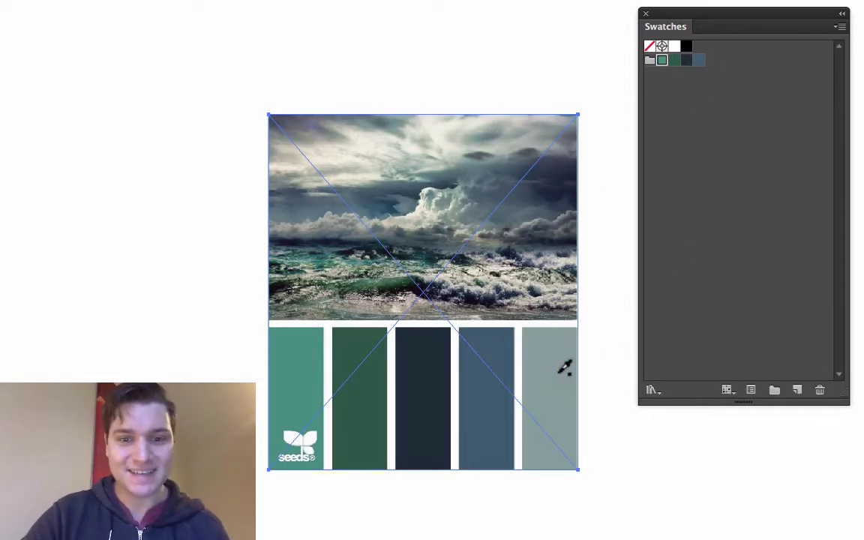
left_click(648, 60)
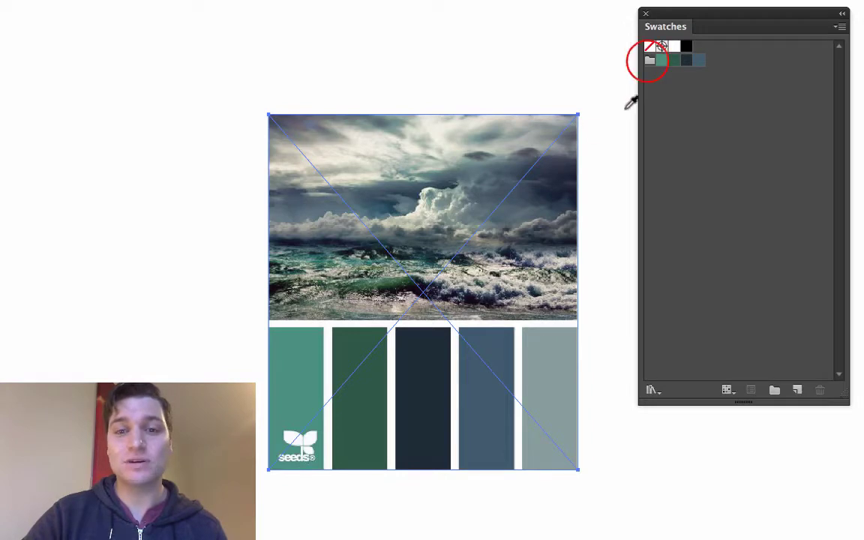
left_click(649, 60)
left_click(803, 389)
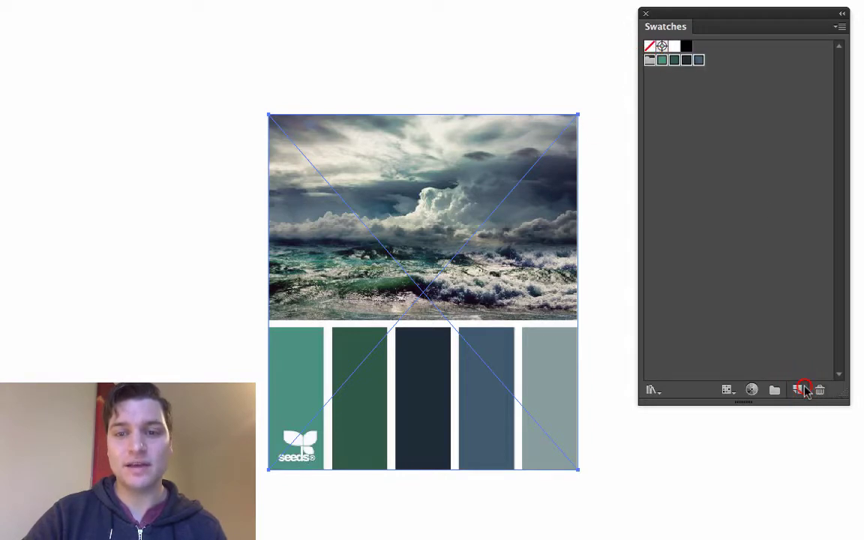
left_click(597, 380)
left_click(660, 315)
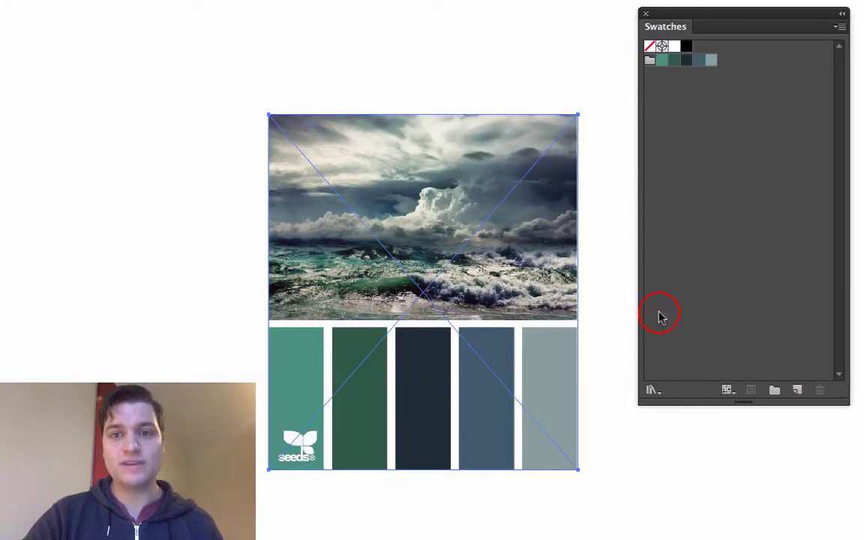
key("i")
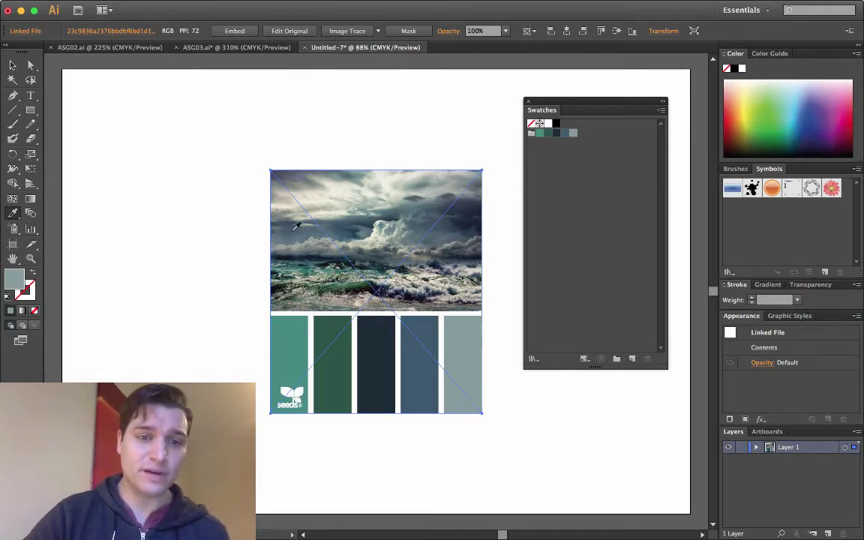
left_click(310, 259)
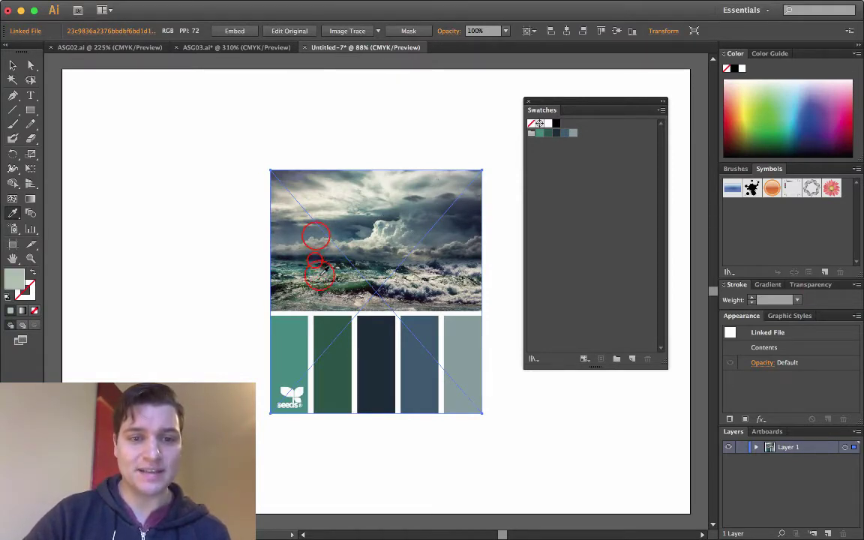
left_click(315, 235)
left_click(335, 233)
left_click(381, 196)
left_click(399, 227)
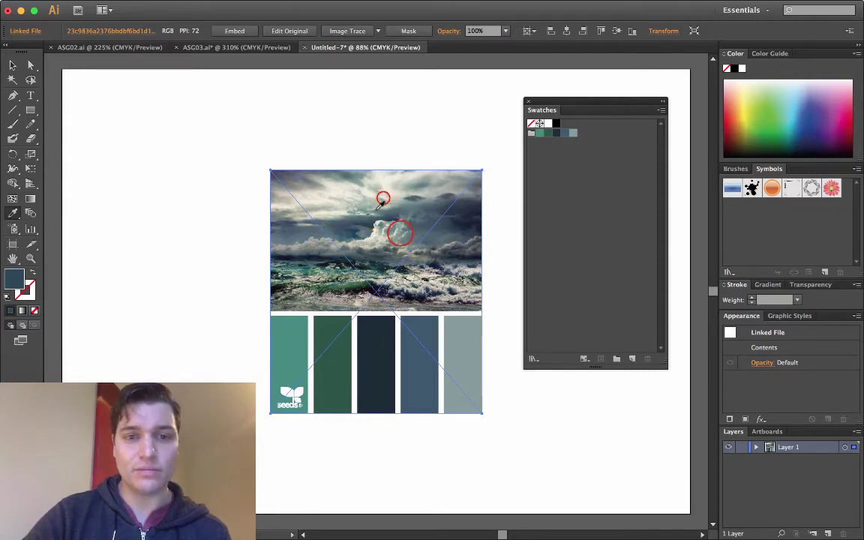
left_click(410, 250)
left_click(417, 279)
left_click(381, 259)
left_click(402, 258)
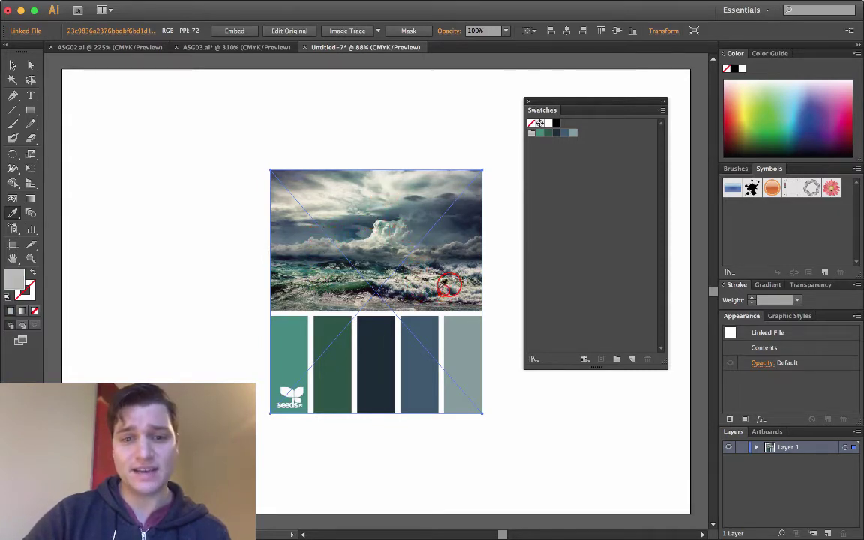
left_click(402, 257)
left_click(407, 257)
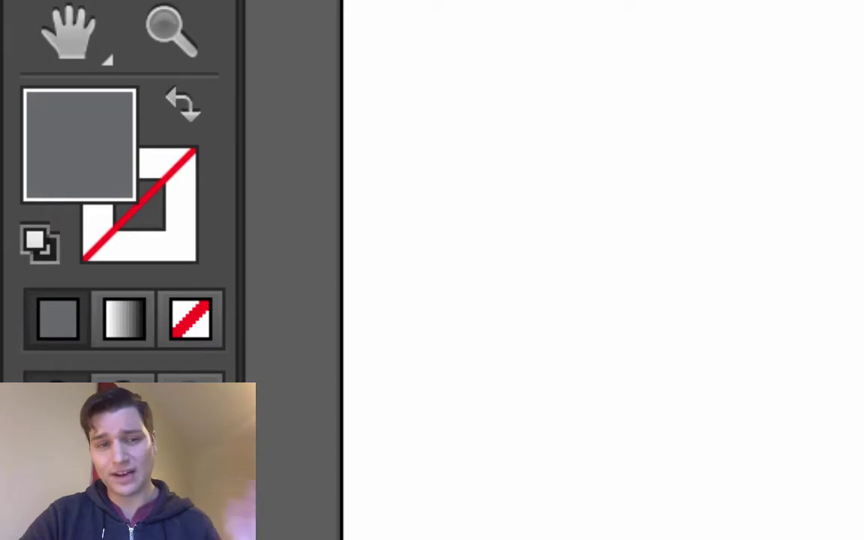
left_click(559, 182)
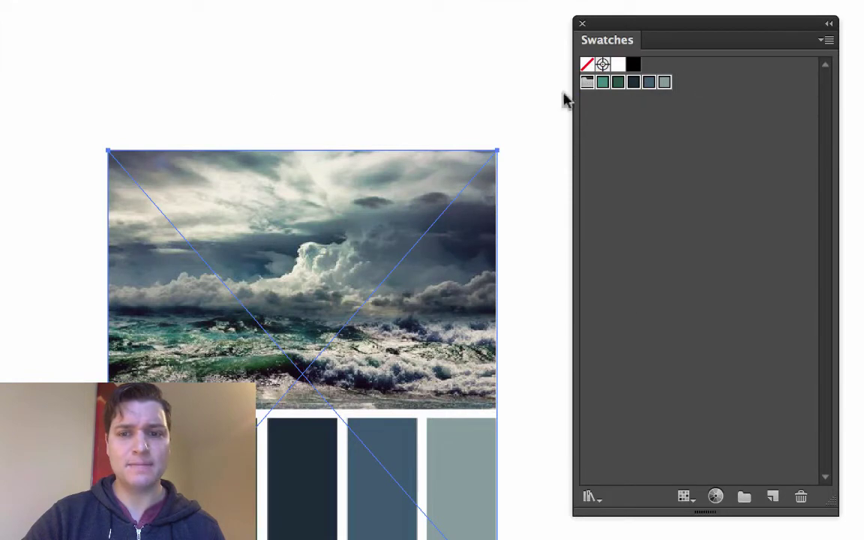
Open the colour group in Recolor Artwork and apply the Triad harmony rule
left_click(718, 499)
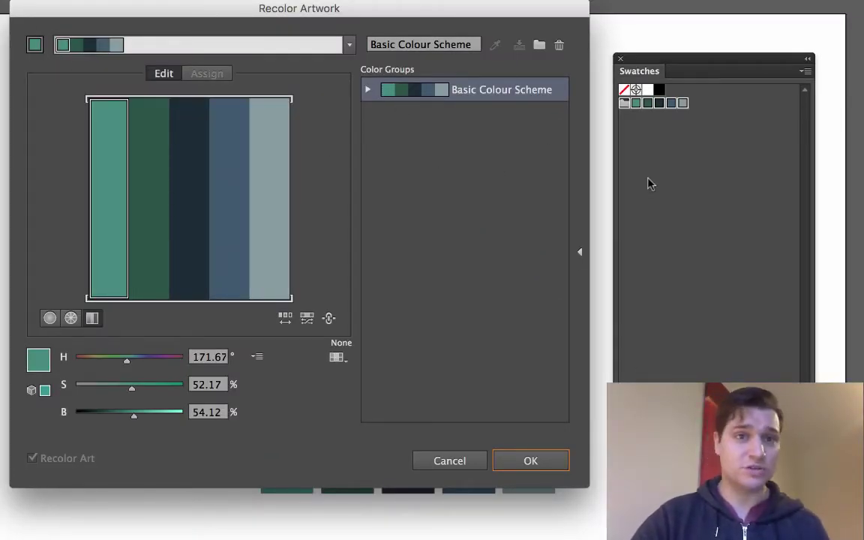
left_click_drag(328, 9, 328, 15)
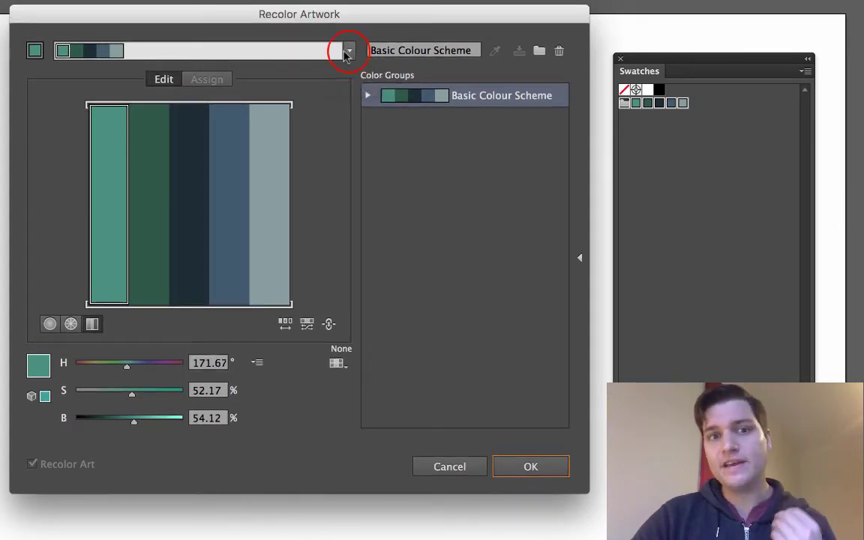
left_click(349, 51)
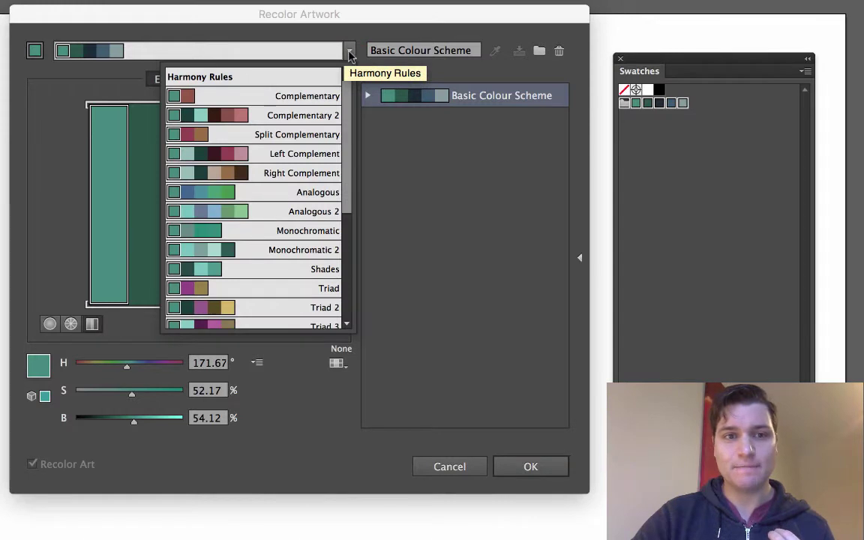
left_click(351, 93)
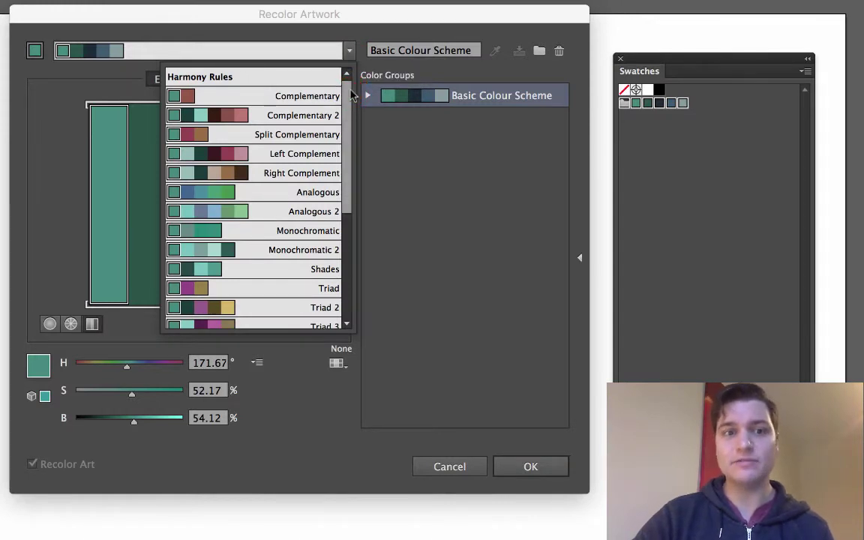
left_click_drag(351, 93, 290, 187)
Name the teal, magenta and gold harmony 'Triad' and save it as a new colour group
double_click(435, 47)
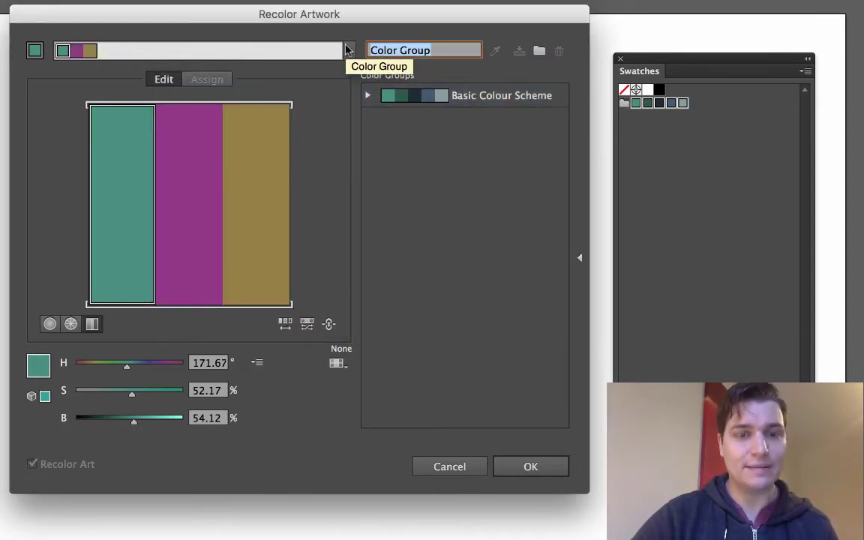
type("Triad")
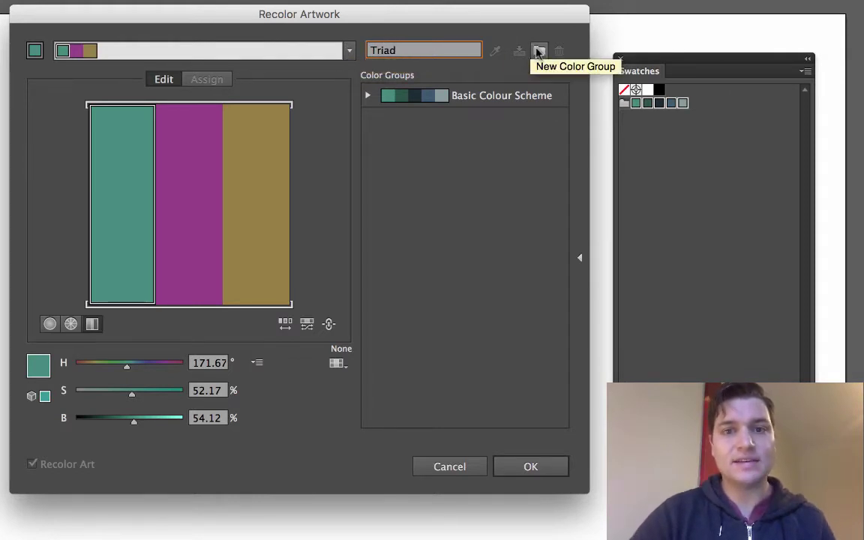
left_click(539, 51)
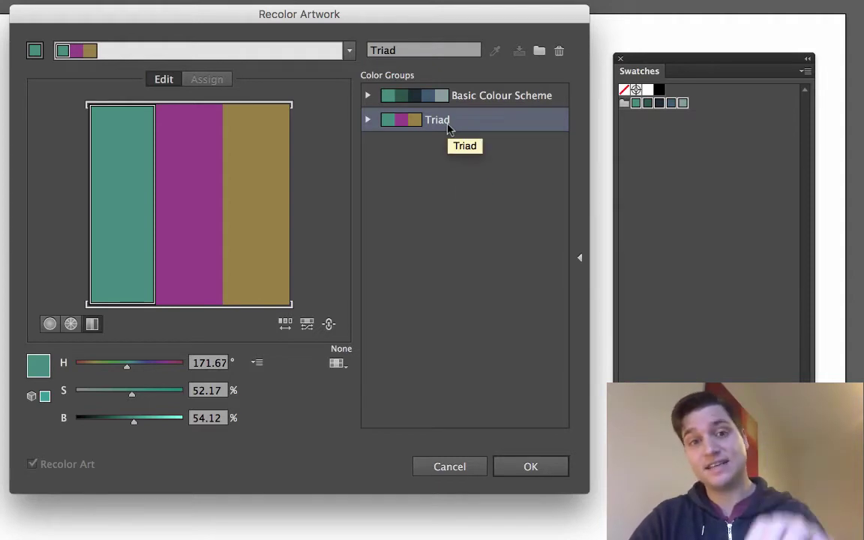
left_click(478, 194)
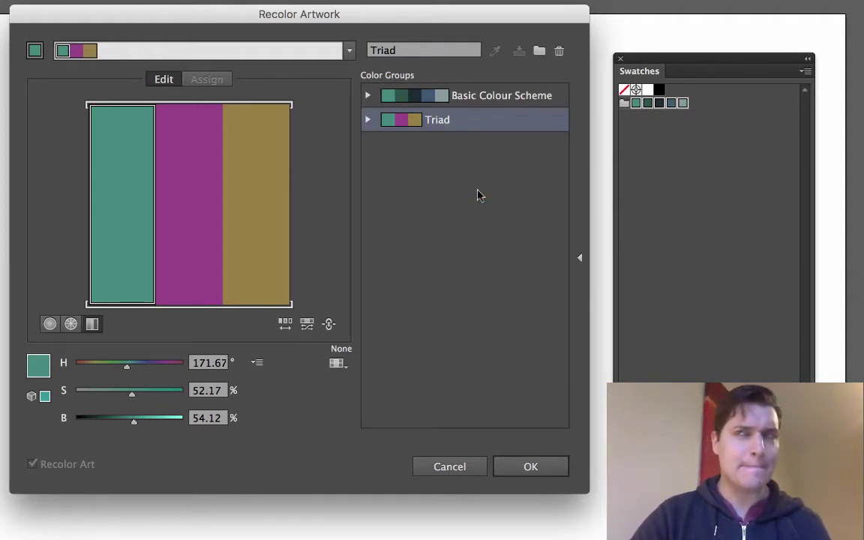
Apply the High Contrast 3 harmony and save its colours as a new colour group
left_click(350, 51)
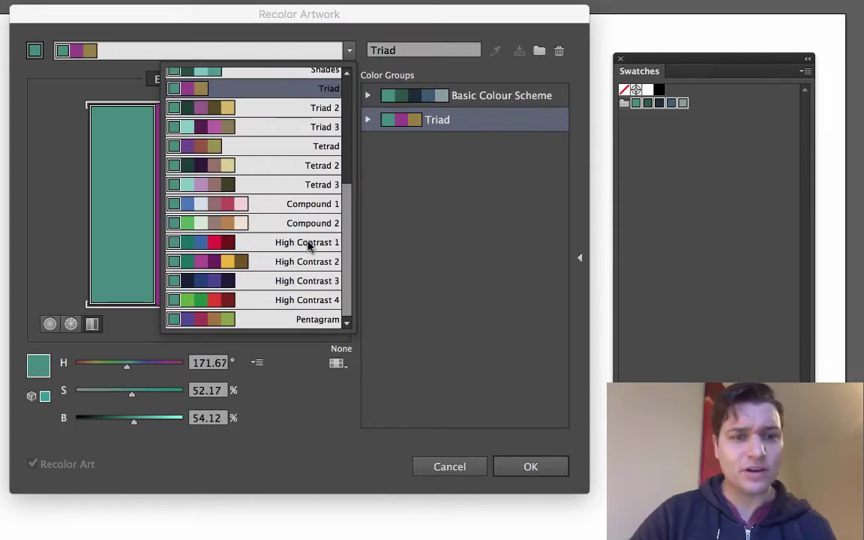
left_click(304, 280)
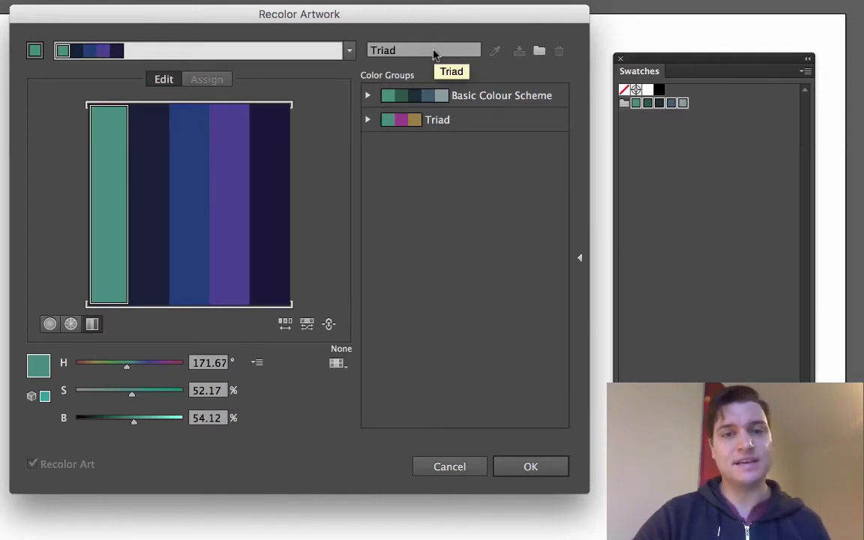
left_click(540, 51)
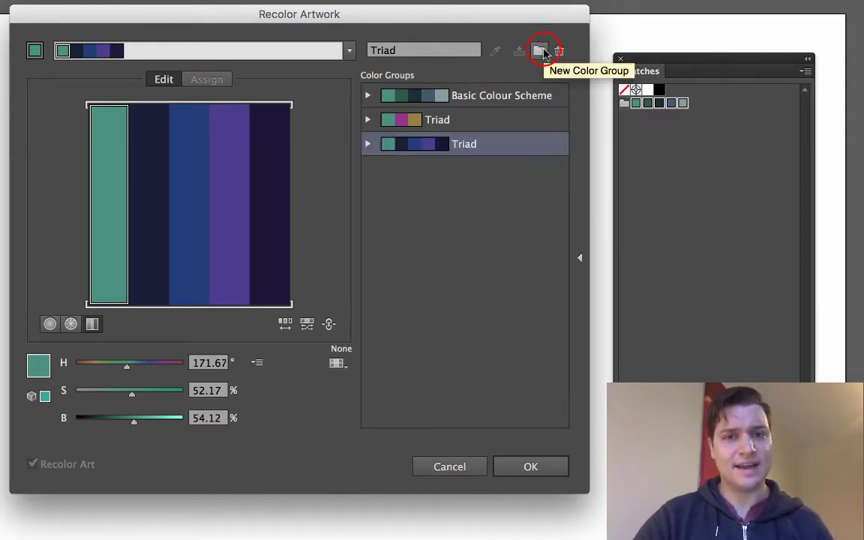
Rename the new group 'High Contrast' and accept the Recolor Artwork settings
double_click(469, 152)
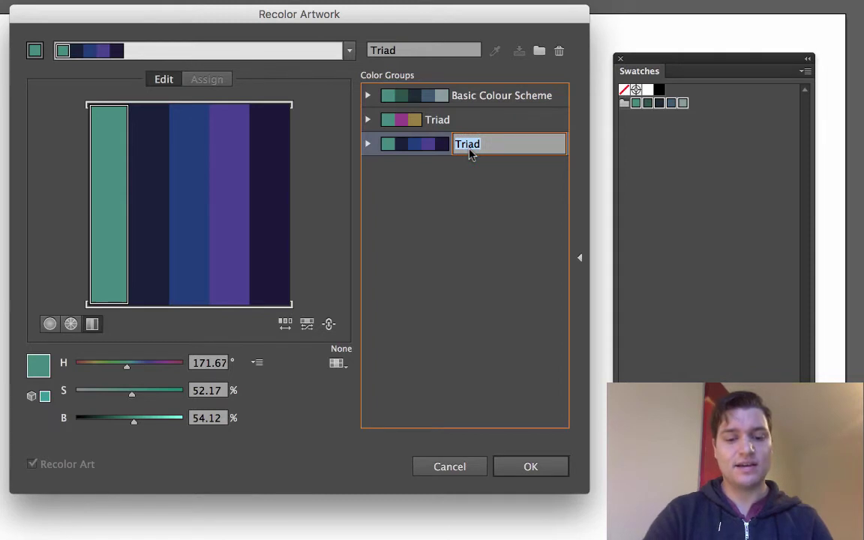
type("High Contrast")
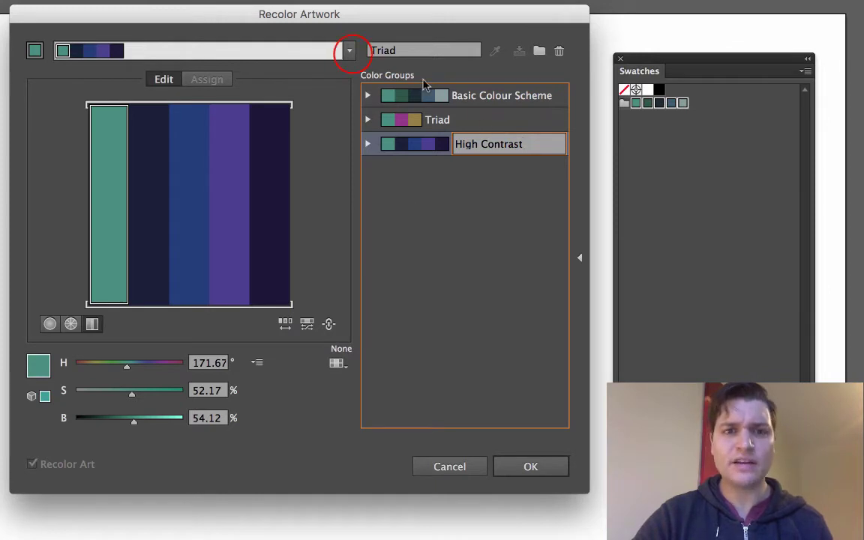
left_click(349, 50)
left_click(349, 50)
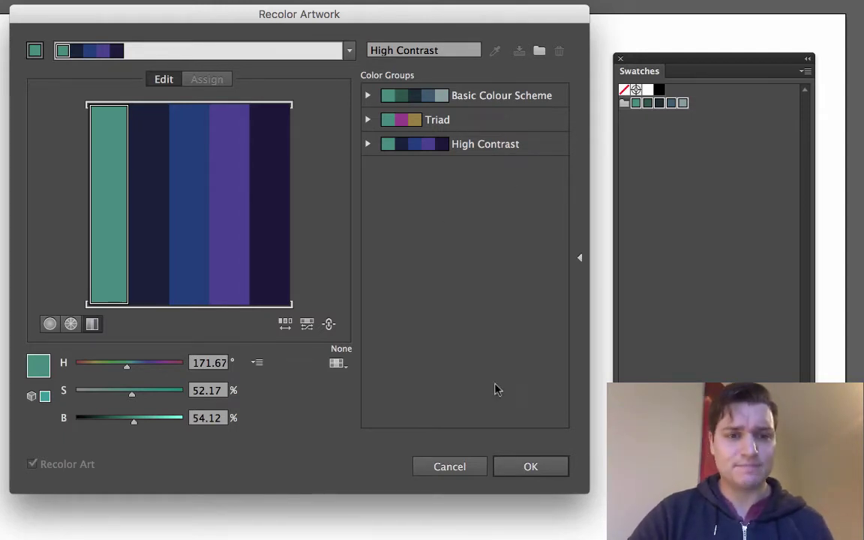
left_click(523, 469)
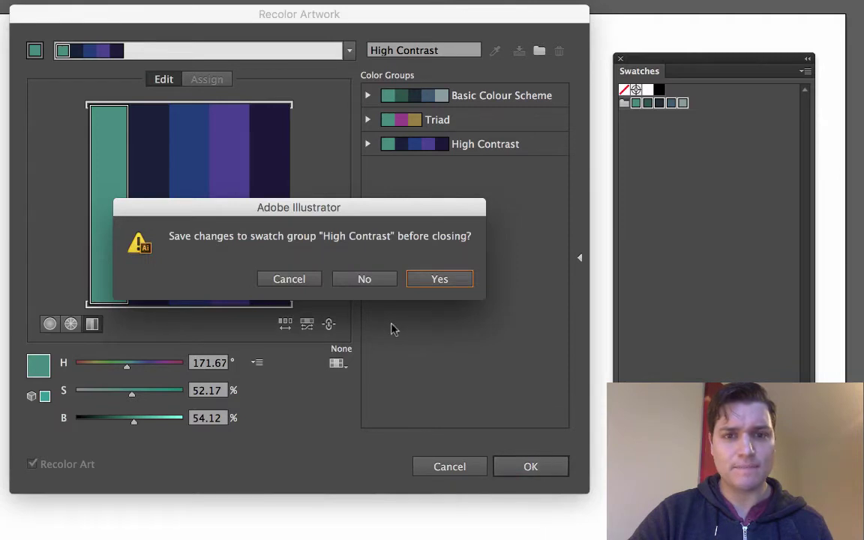
Keep the High Contrast group changes and return to the storm palette document
left_click(451, 277)
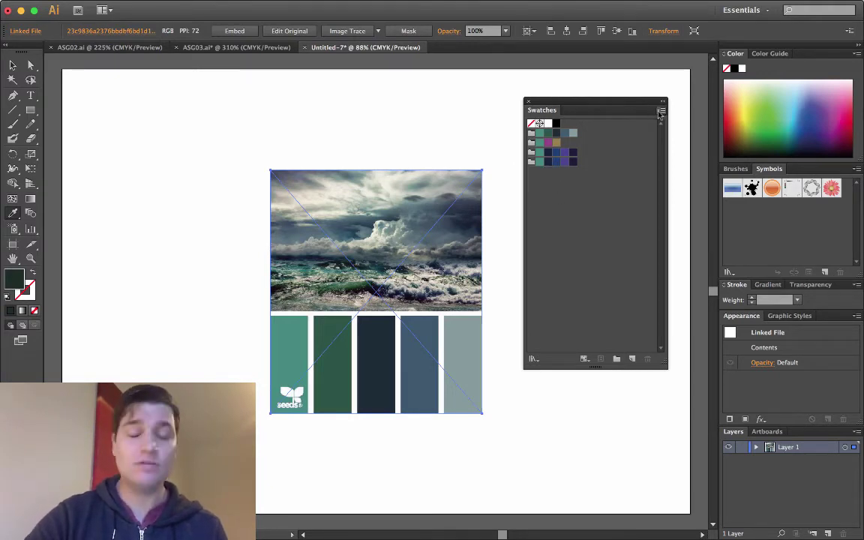
left_click(112, 48)
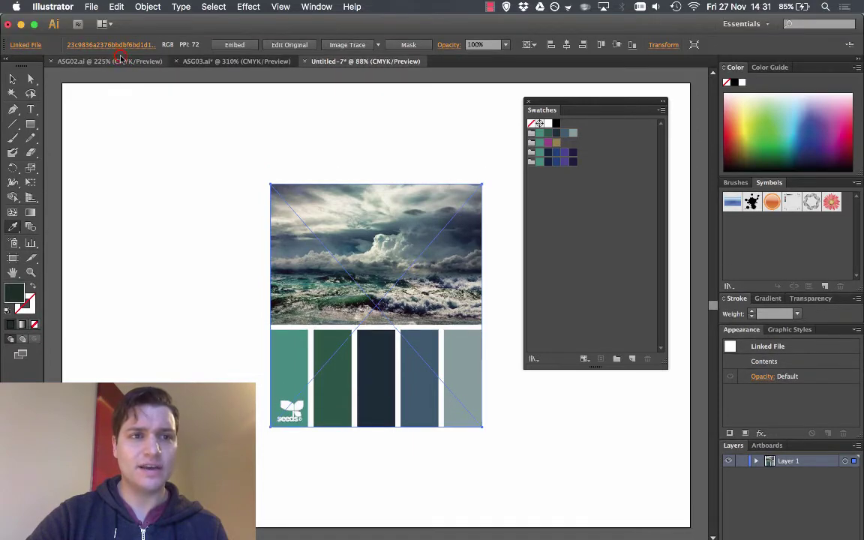
left_click(334, 48)
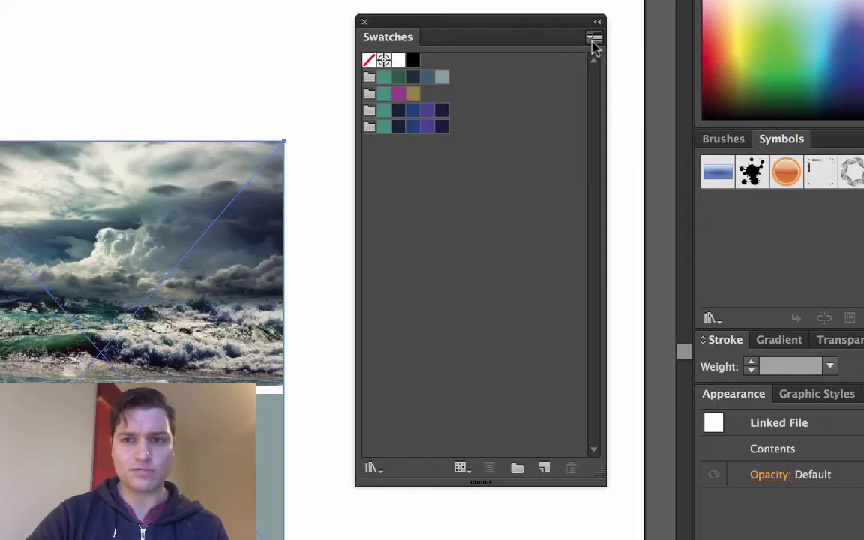
Save the swatches as a 'Storm Set' ASE library in Desktop > GARMENTS
left_click(593, 42)
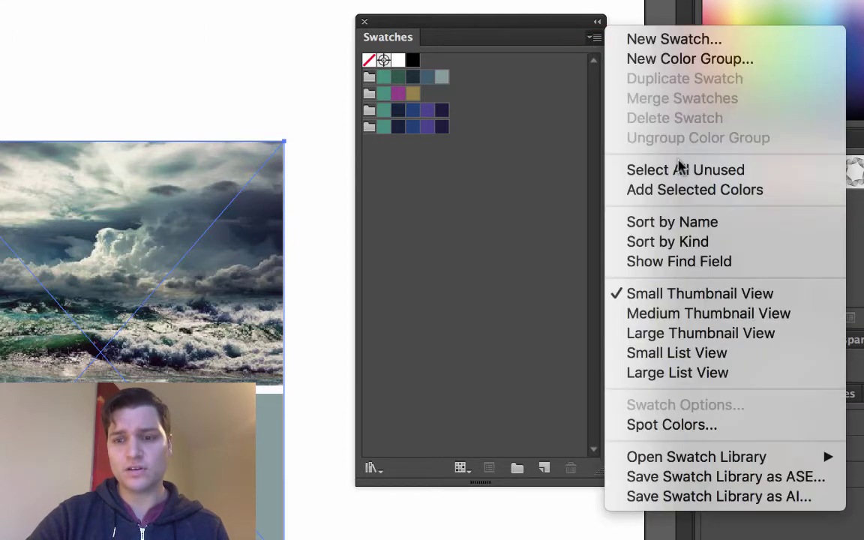
left_click(690, 481)
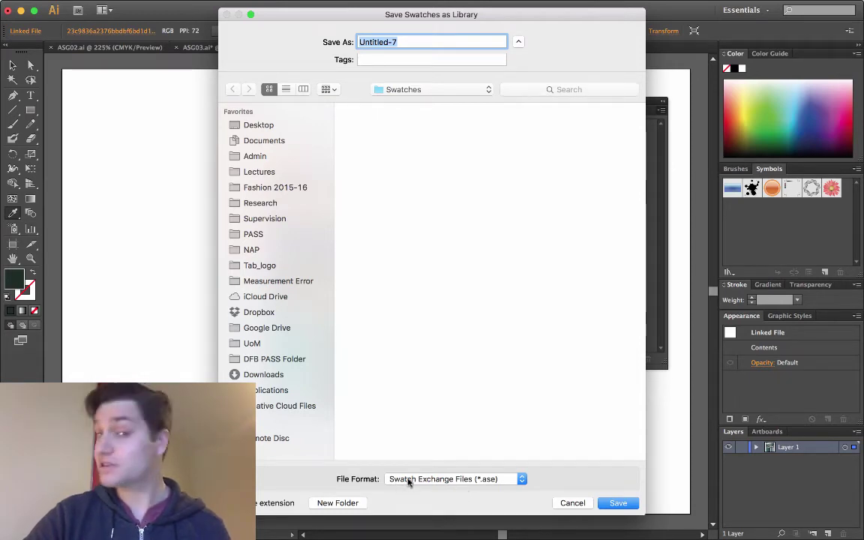
left_click(264, 124)
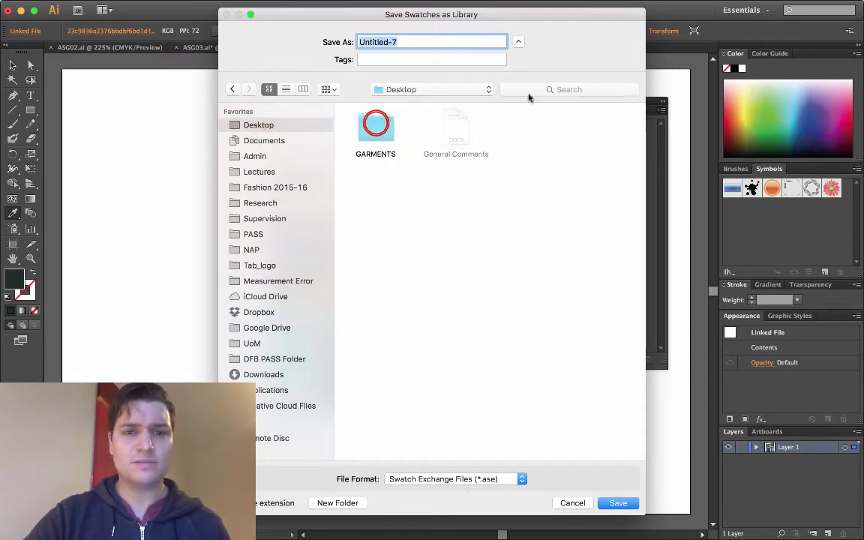
double_click(376, 126)
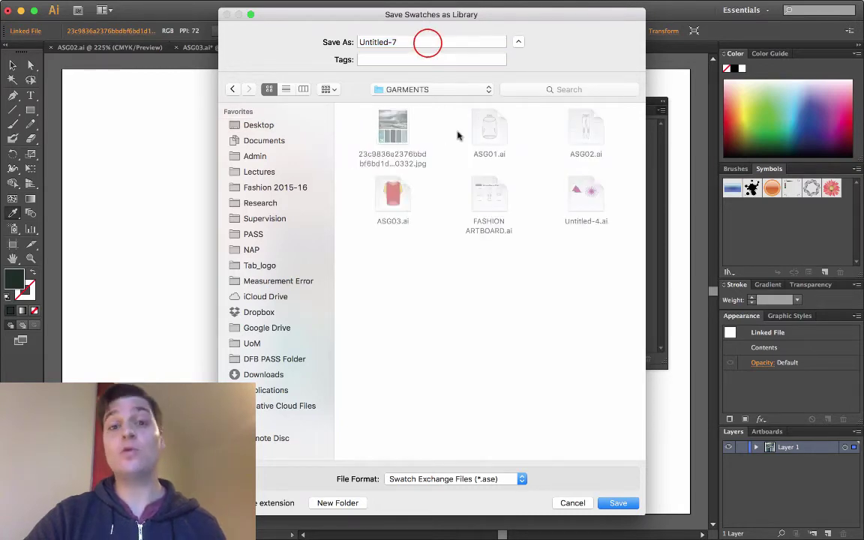
left_click_drag(429, 42, 355, 42)
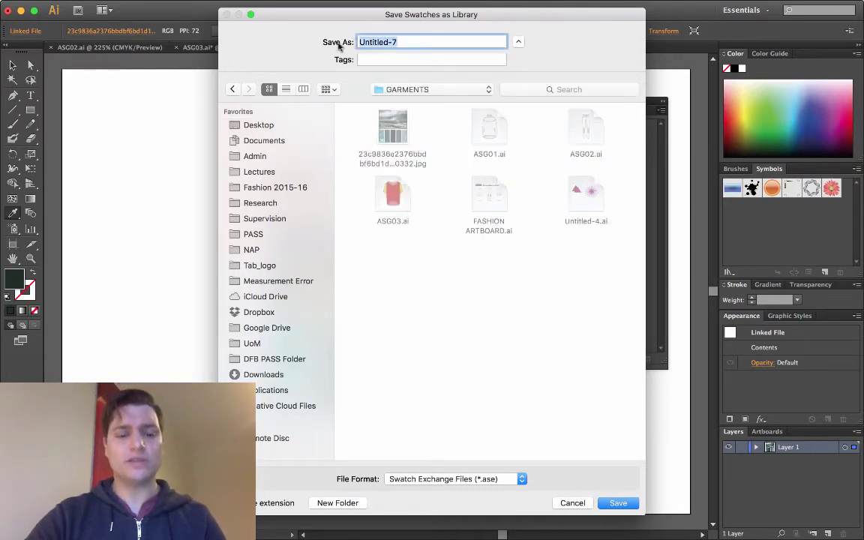
type("Storm Set")
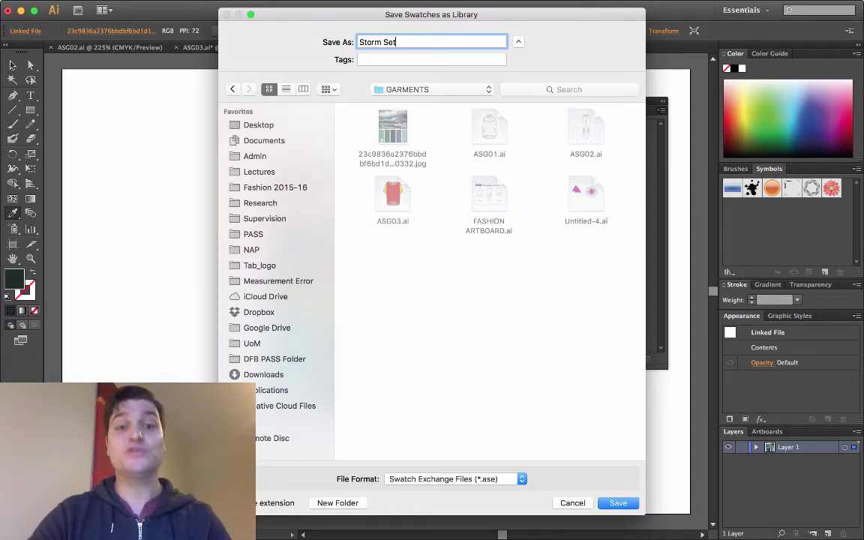
left_click(615, 504)
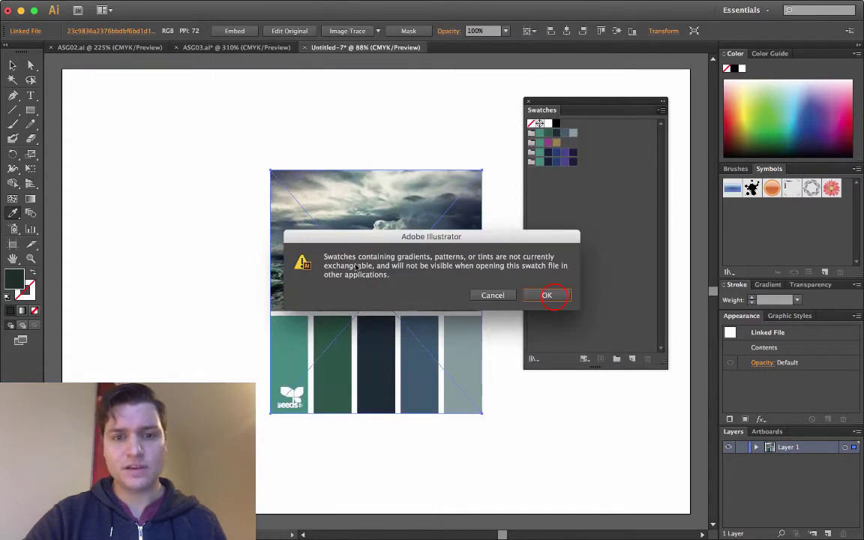
Dismiss the exchange warning, switch to ASG02.ai and reopen the Swatches panel
left_click(548, 298)
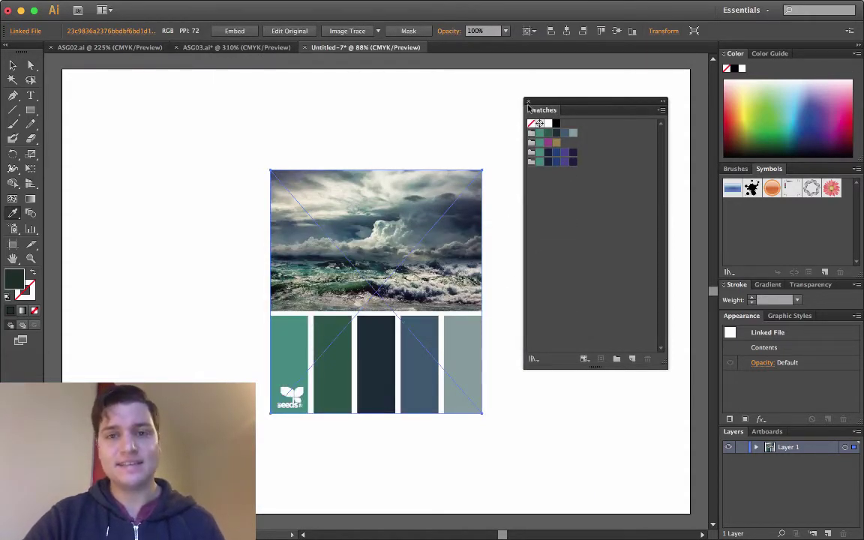
left_click(528, 102)
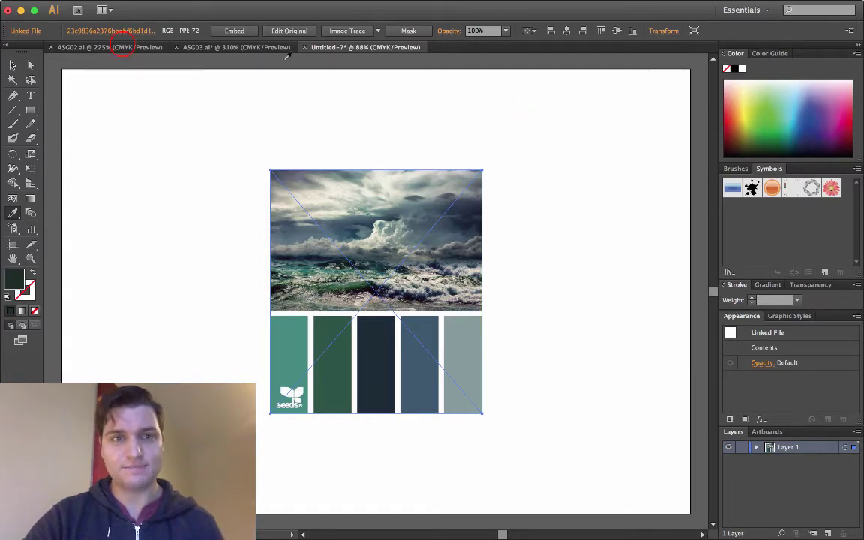
left_click(122, 47)
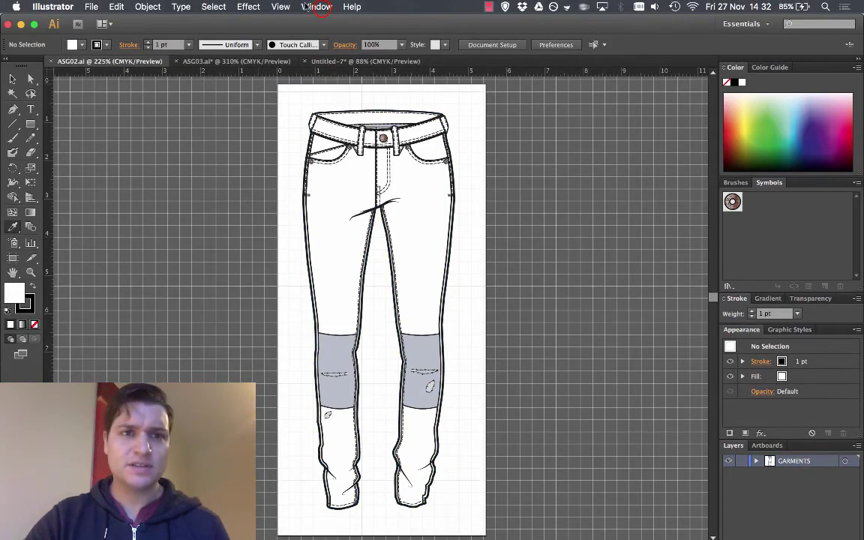
left_click(319, 6)
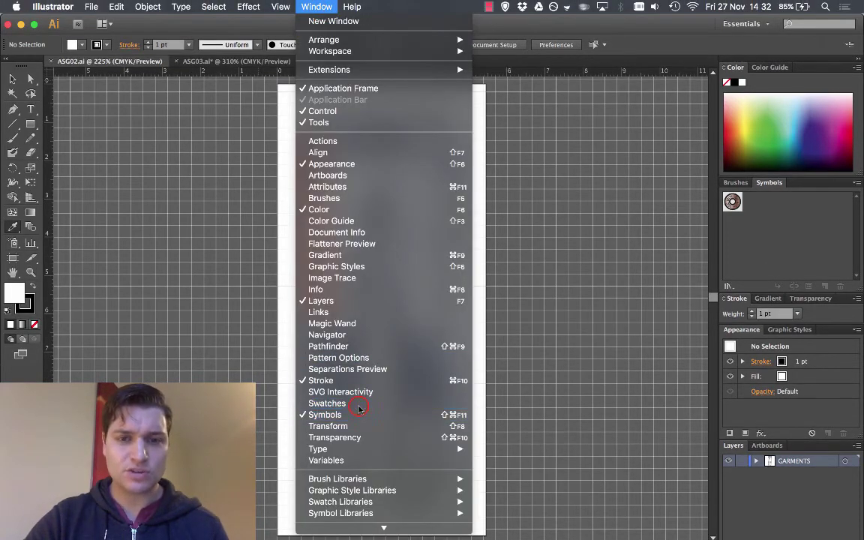
left_click(359, 406)
left_click_drag(582, 104, 596, 118)
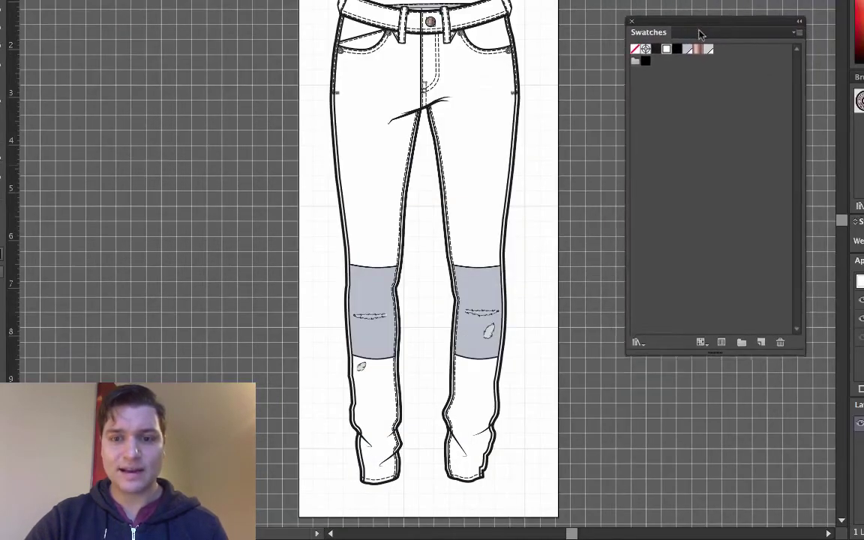
left_click_drag(700, 33, 673, 28)
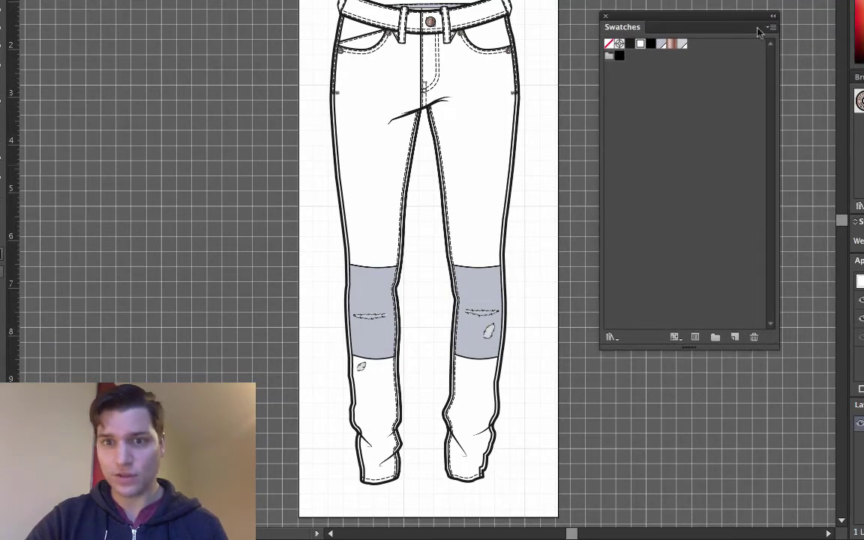
Choose Other Library from the Swatch Libraries menu to load a saved library file
left_click(612, 338)
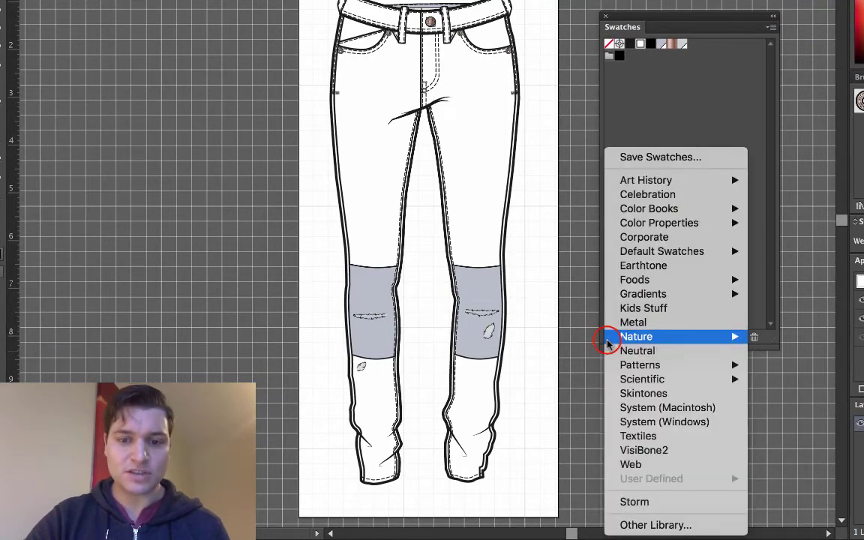
left_click(611, 339)
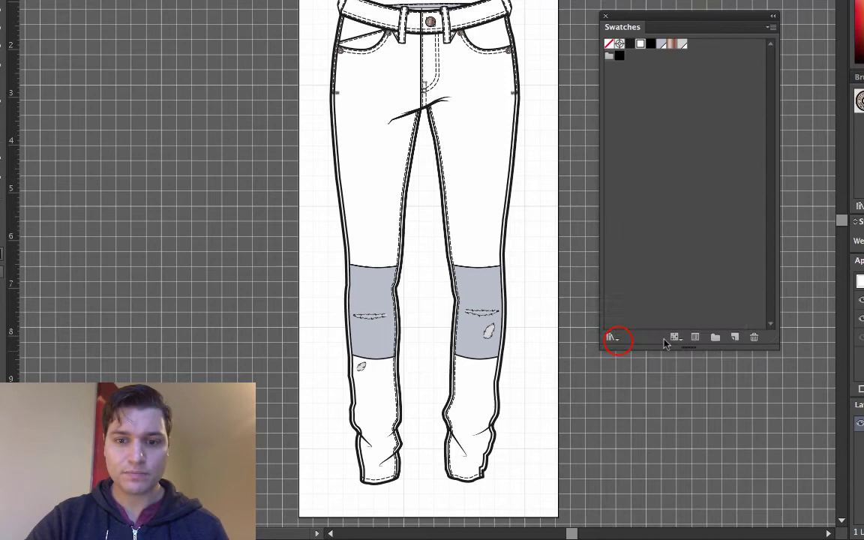
left_click(611, 339)
left_click(662, 525)
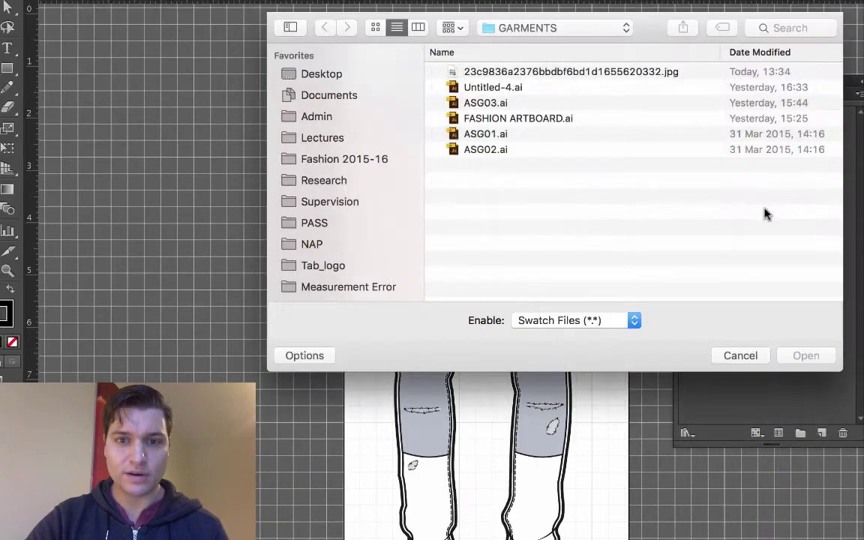
left_click(322, 73)
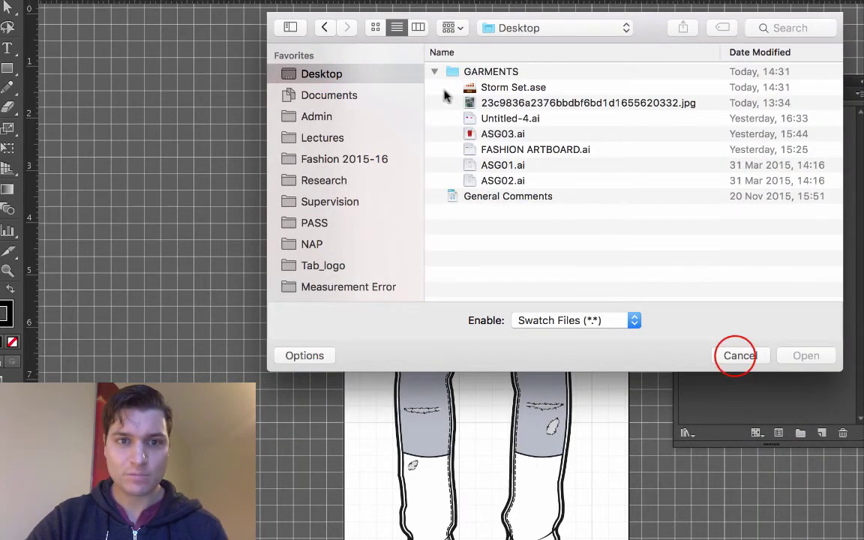
left_click(735, 354)
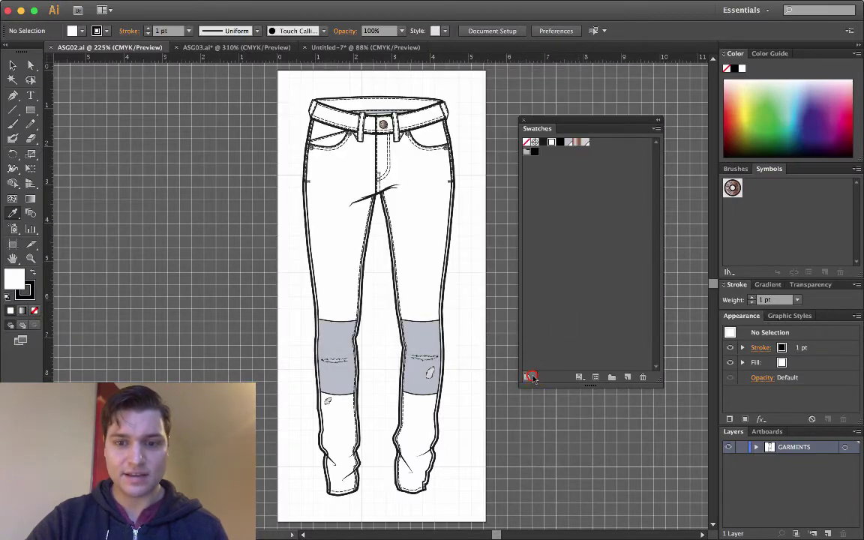
left_click(530, 377)
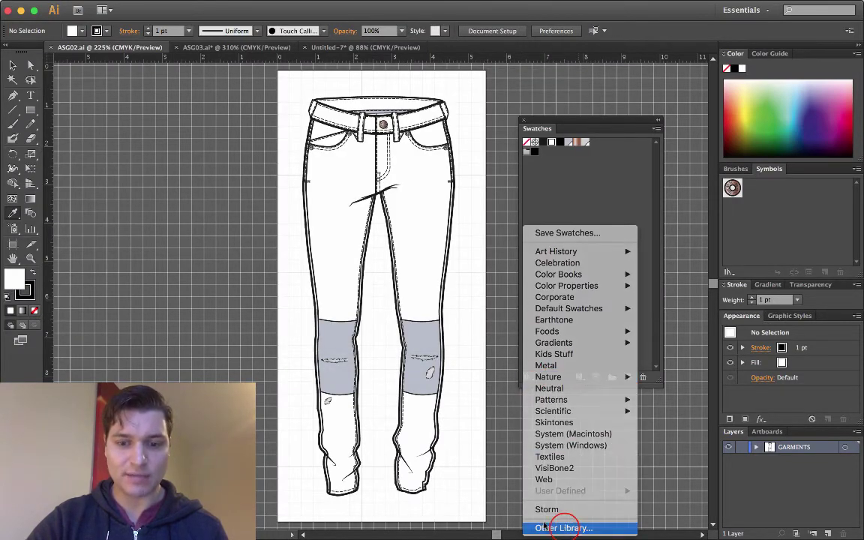
left_click(547, 526)
Open Desktop > GARMENTS > Storm Set.ase as a swatch library and enlarge its panel
left_click(261, 116)
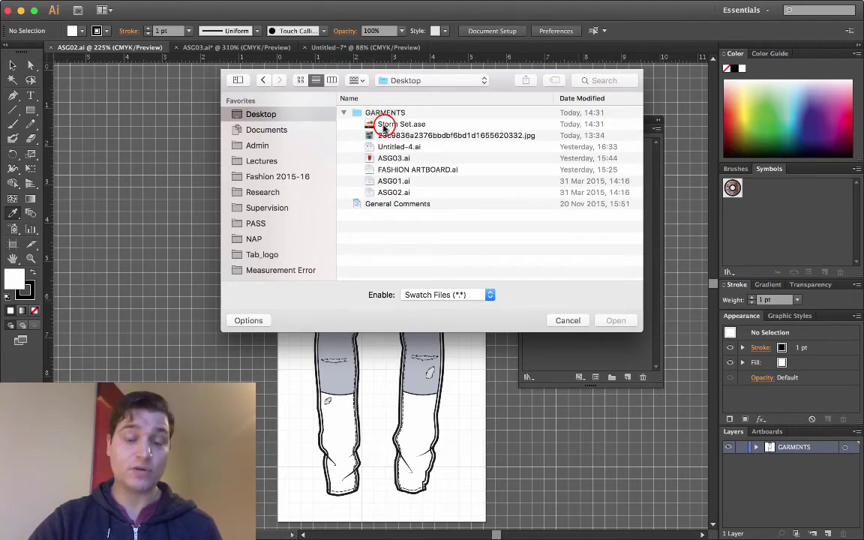
left_click(384, 124)
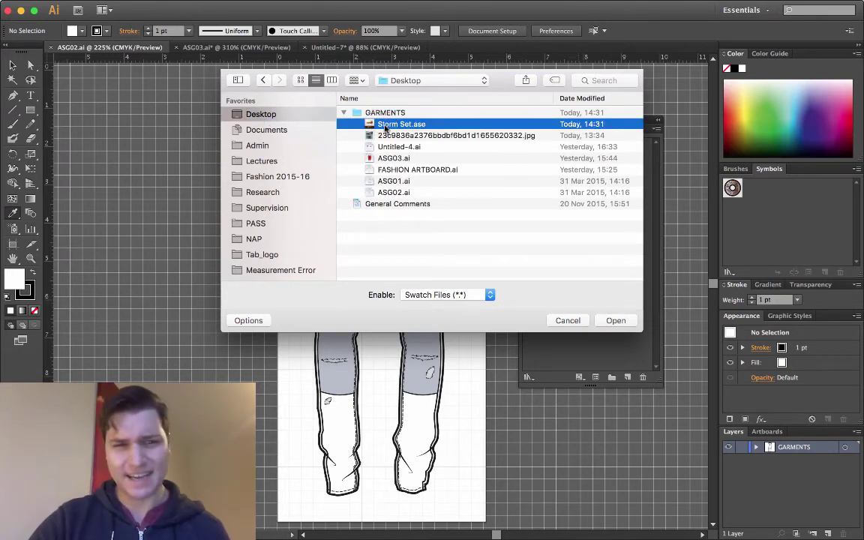
left_click(615, 321)
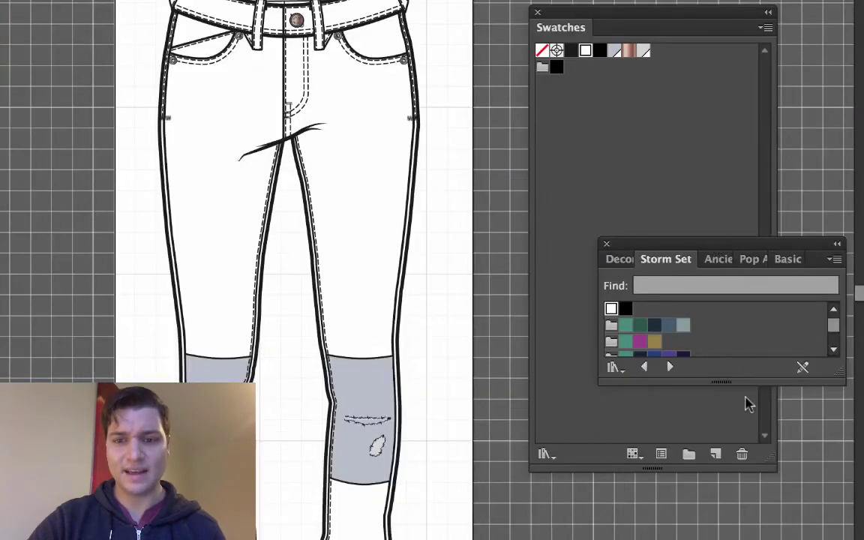
left_click_drag(732, 384, 721, 493)
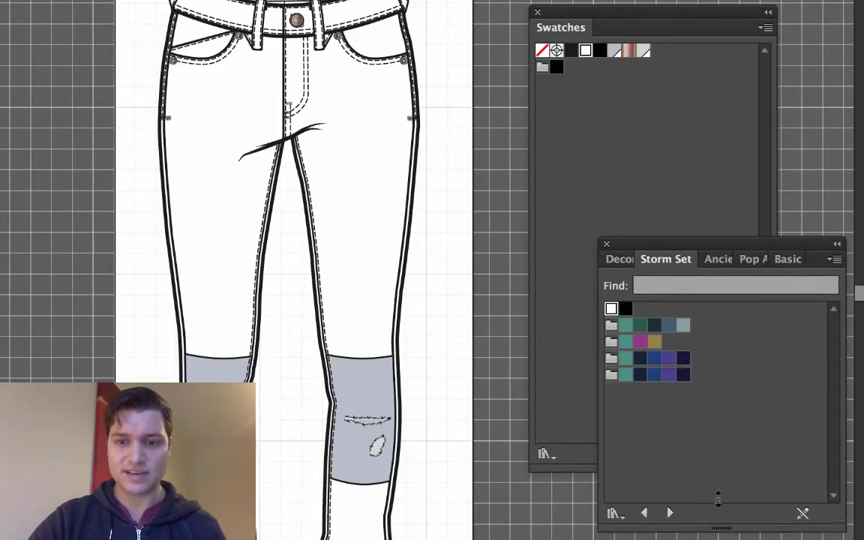
Add all three Storm Set colour groups to Swatches and close the library
left_click(613, 323)
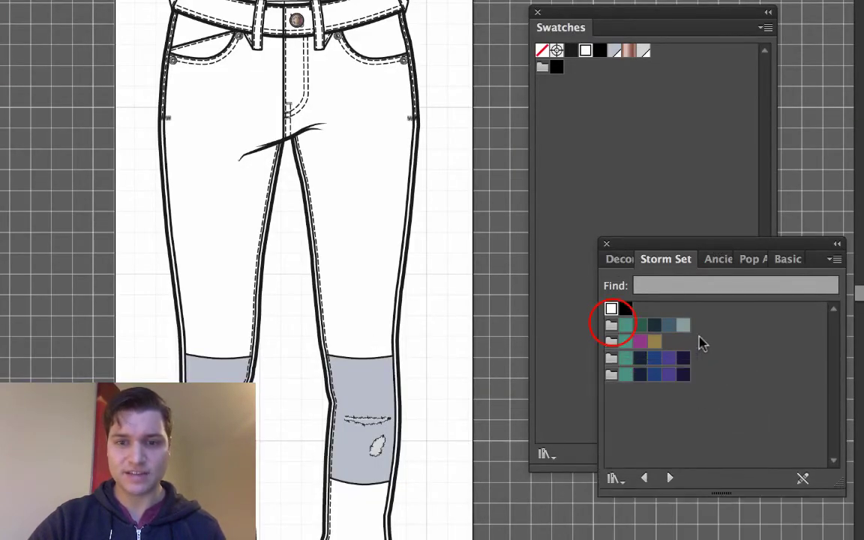
left_click(612, 342)
left_click(612, 360)
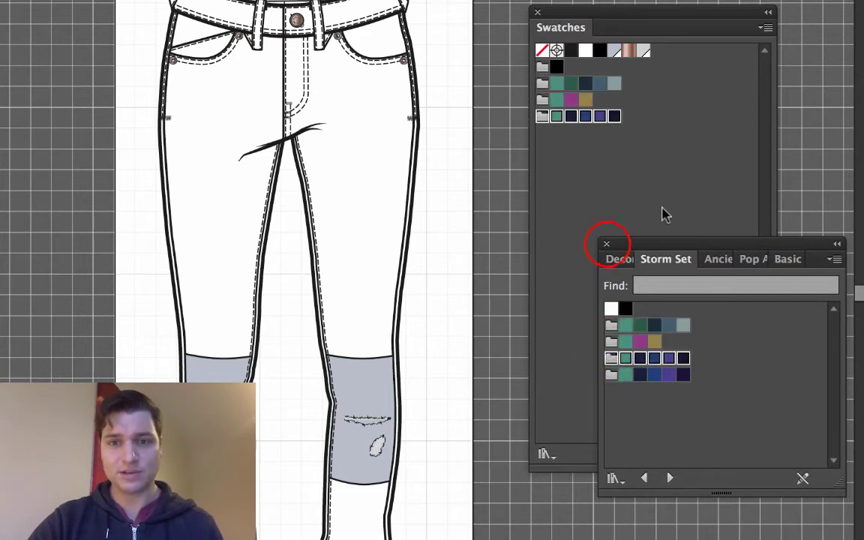
left_click(606, 244)
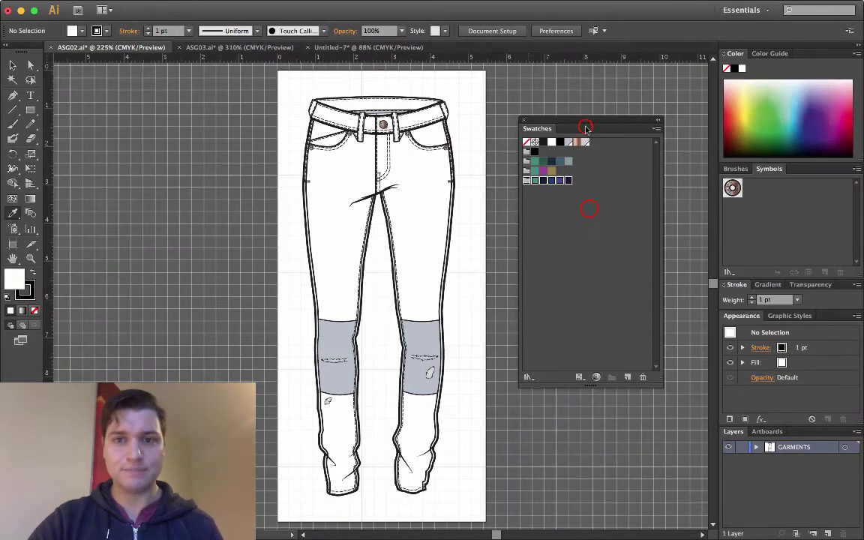
left_click_drag(588, 124, 617, 108)
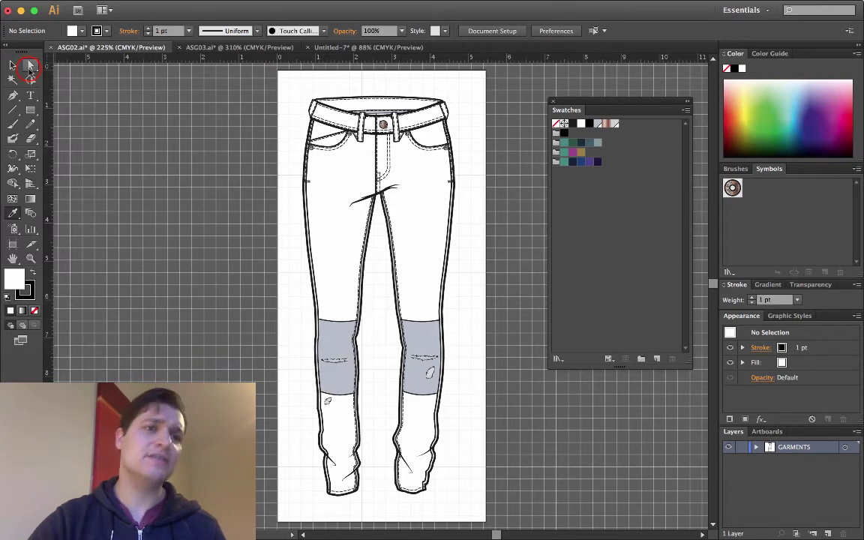
With Direct Selection, select the jeans body outline and fill it blue
left_click(334, 181)
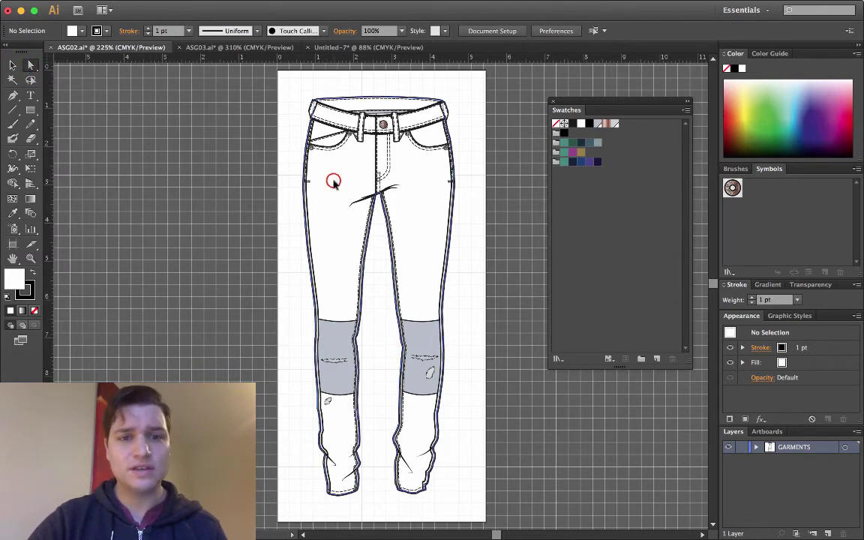
left_click(303, 163)
left_click(580, 162)
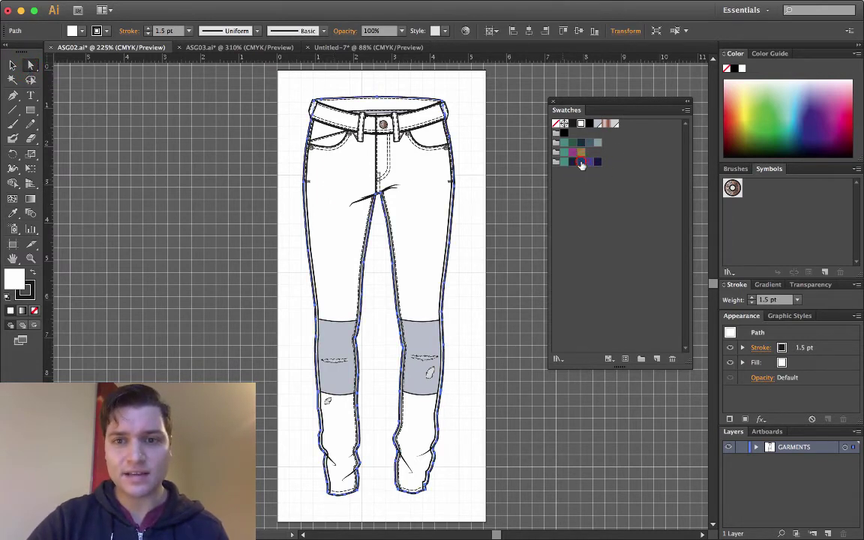
Make the body navy, waistband and inner waistband strip purple, and both knee patches teal
left_click(573, 161)
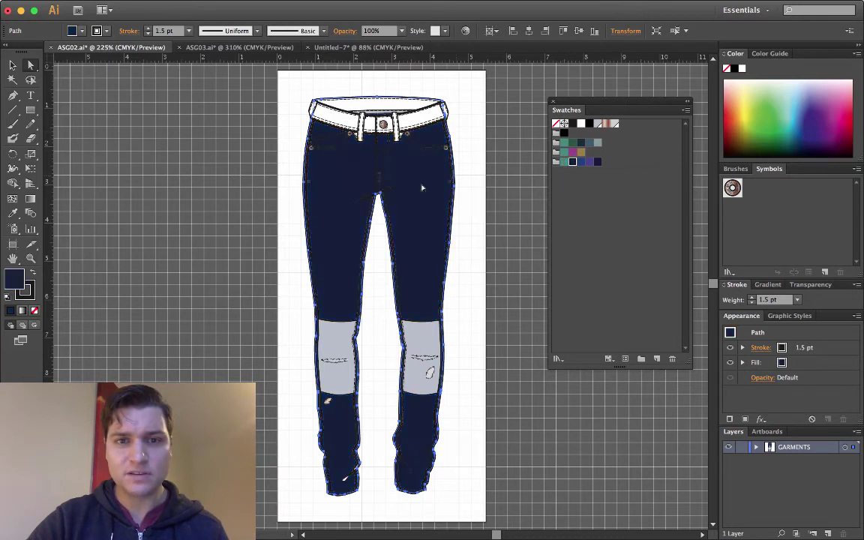
left_click(319, 113)
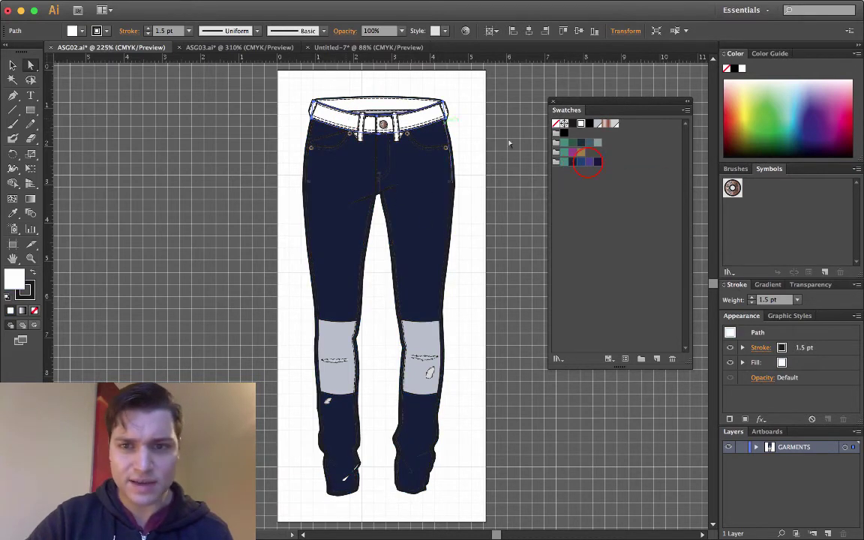
left_click(589, 162)
left_click(415, 348)
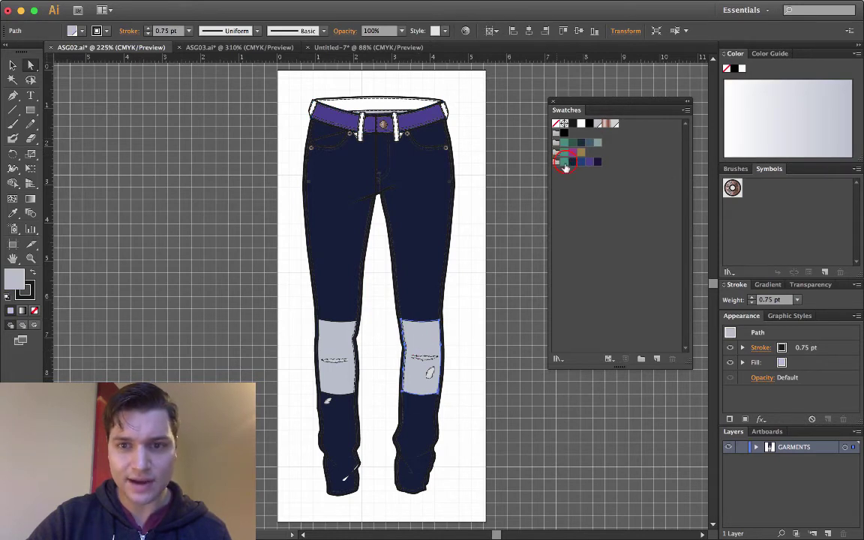
left_click(565, 163)
left_click(327, 342)
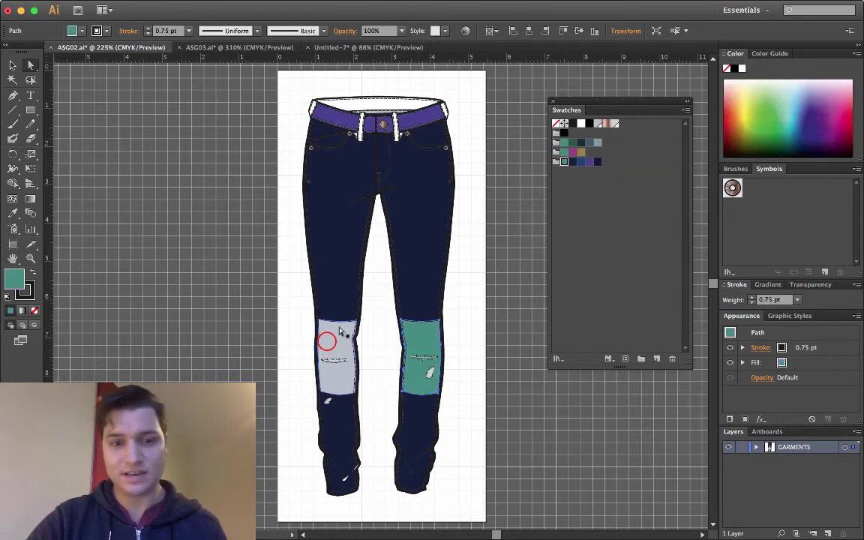
left_click(564, 161)
left_click(564, 163)
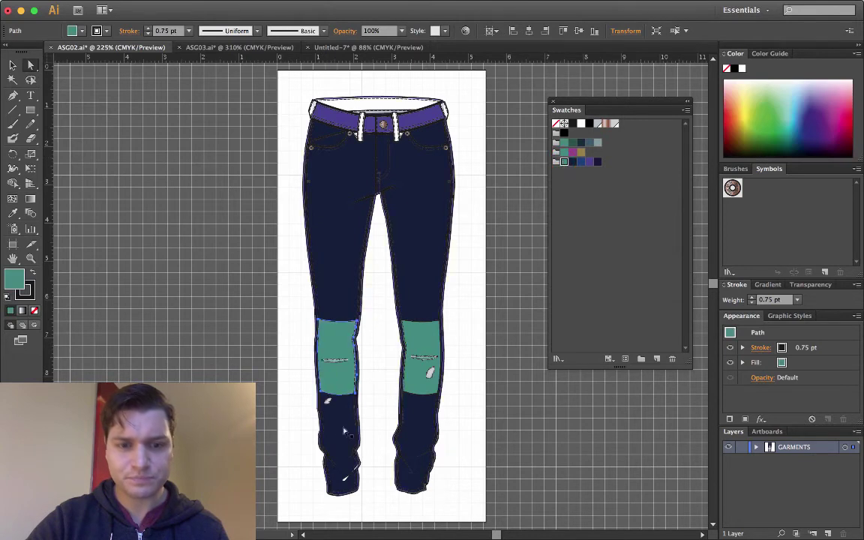
left_click(392, 106)
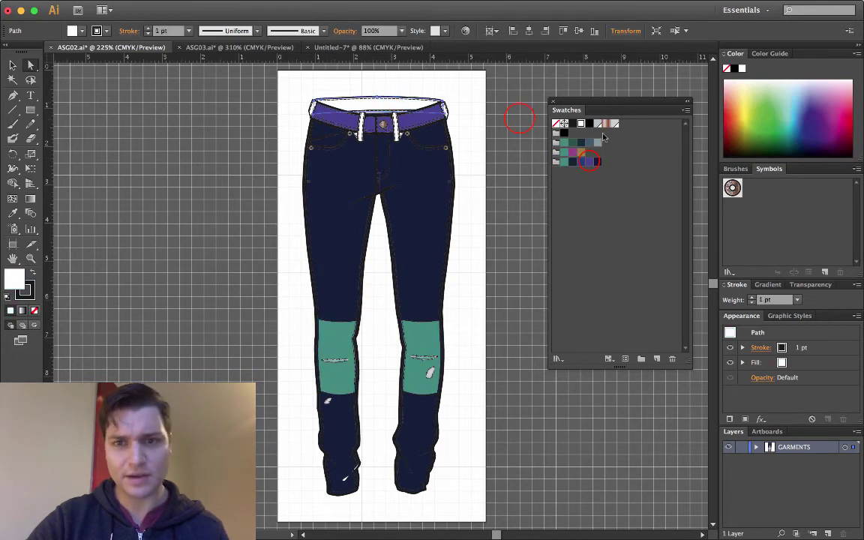
left_click(590, 162)
left_click(521, 120)
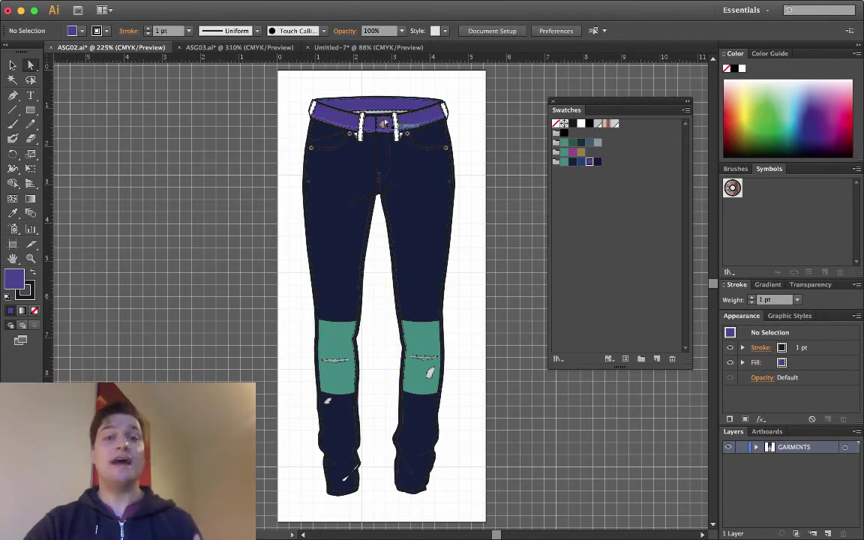
Zoom in on the waistband and fill all four belt loops teal
key("super+equal")
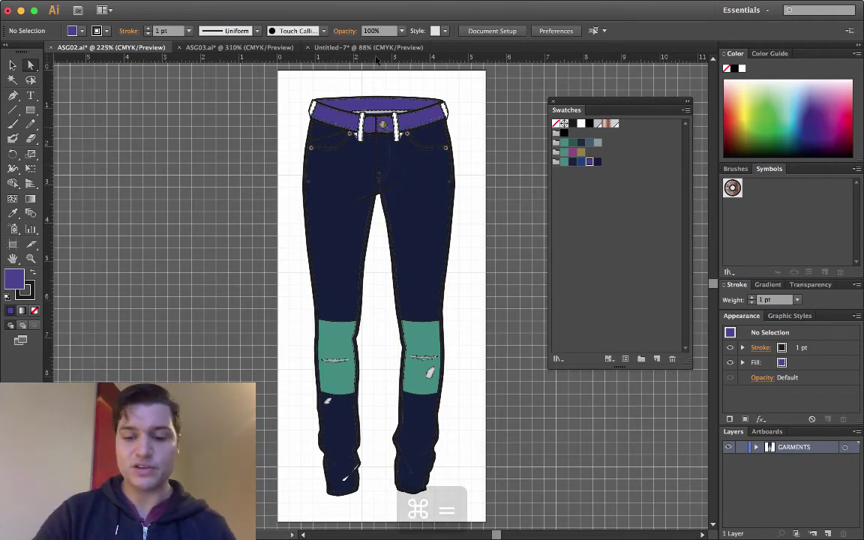
key("super+equal")
scroll(368, 225, "up", 10)
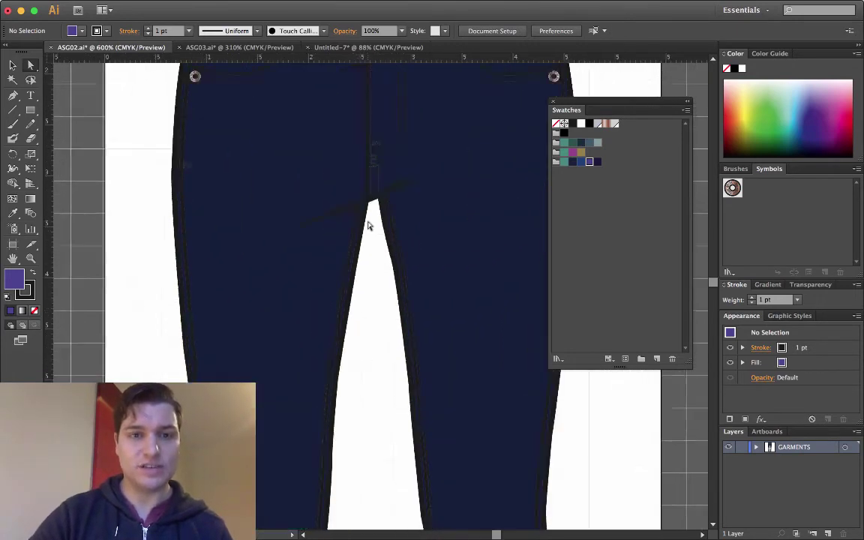
left_click(314, 174)
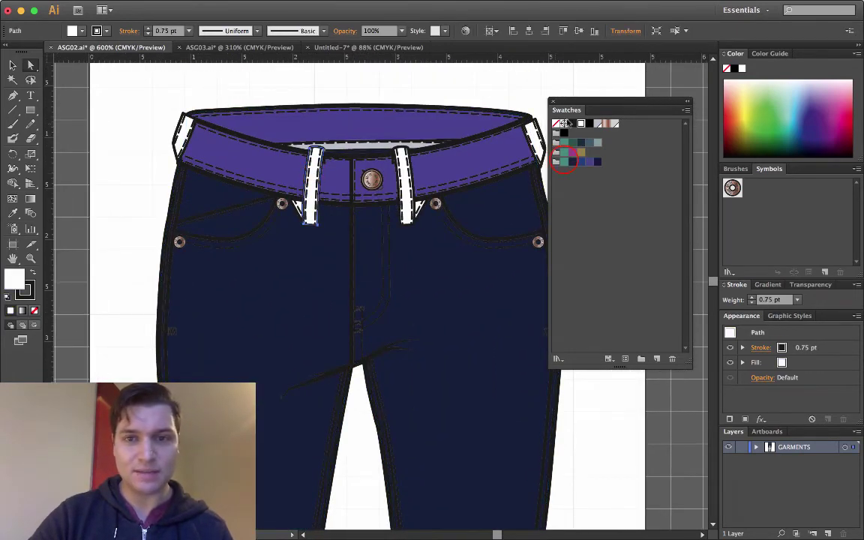
left_click(564, 161)
left_click(405, 188)
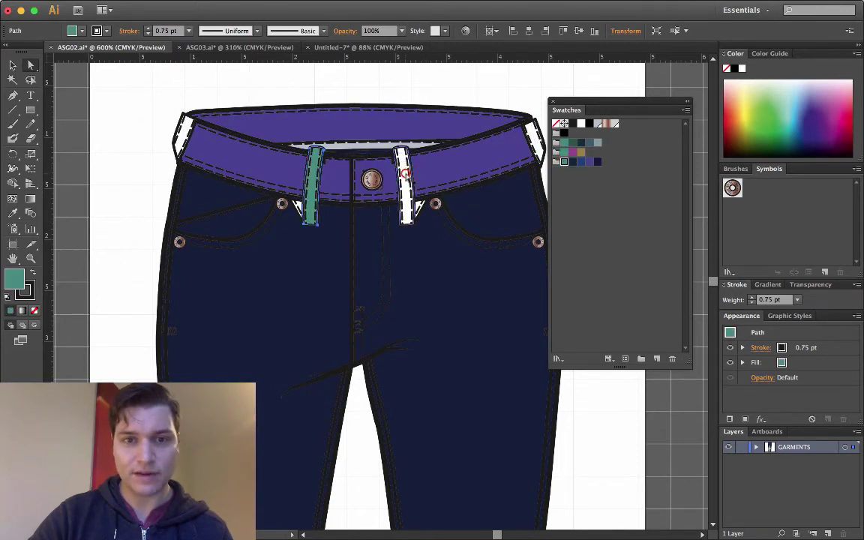
left_click(564, 162)
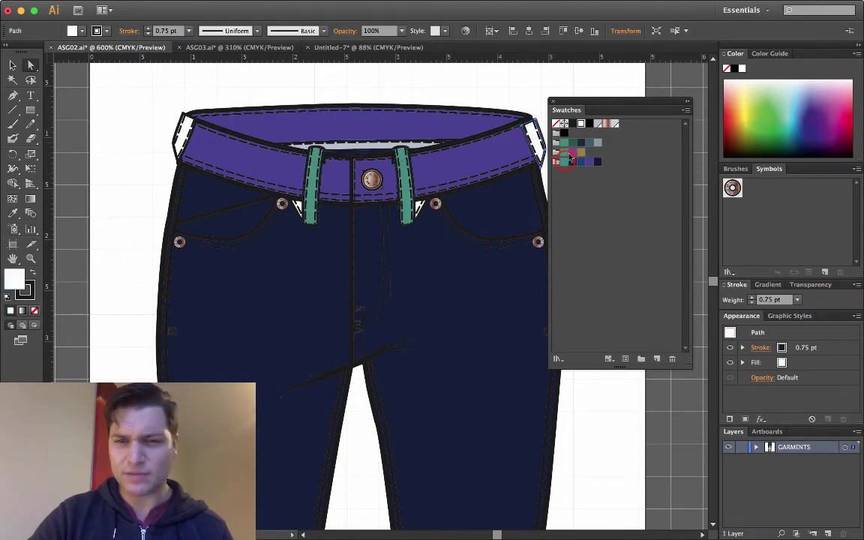
left_click(564, 162)
left_click(182, 134)
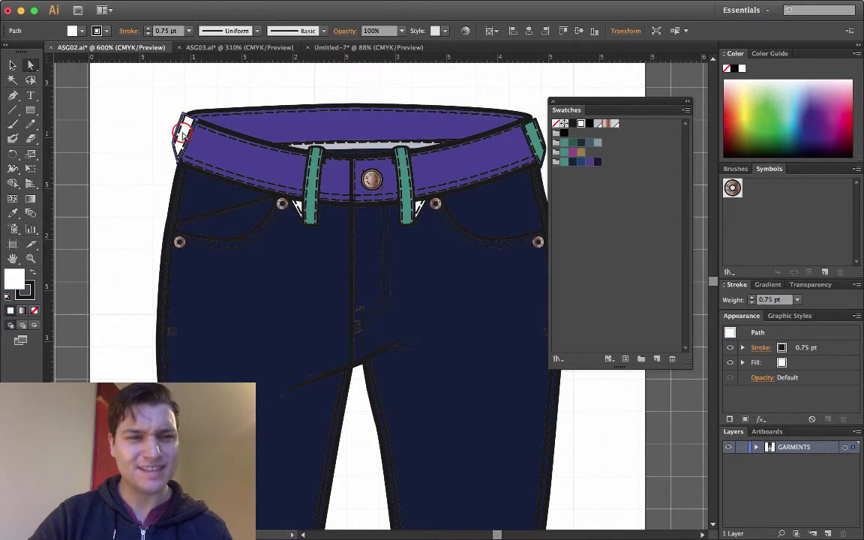
left_click(565, 162)
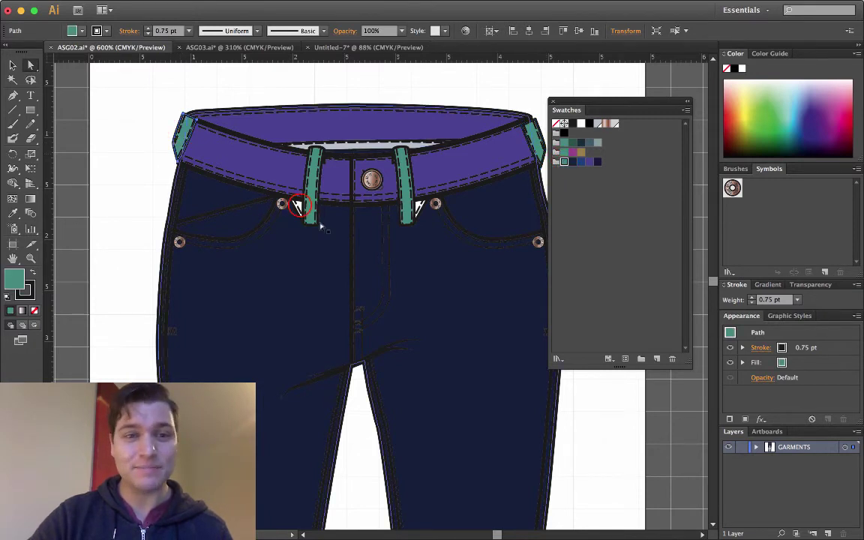
Fill the left and right front pocket triangles teal, then deselect
left_click(299, 207)
left_click(564, 162)
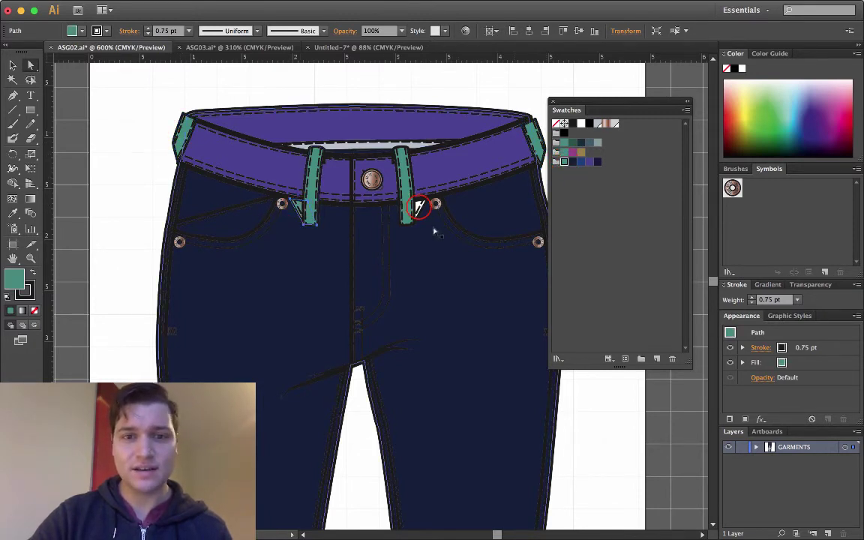
left_click(419, 208)
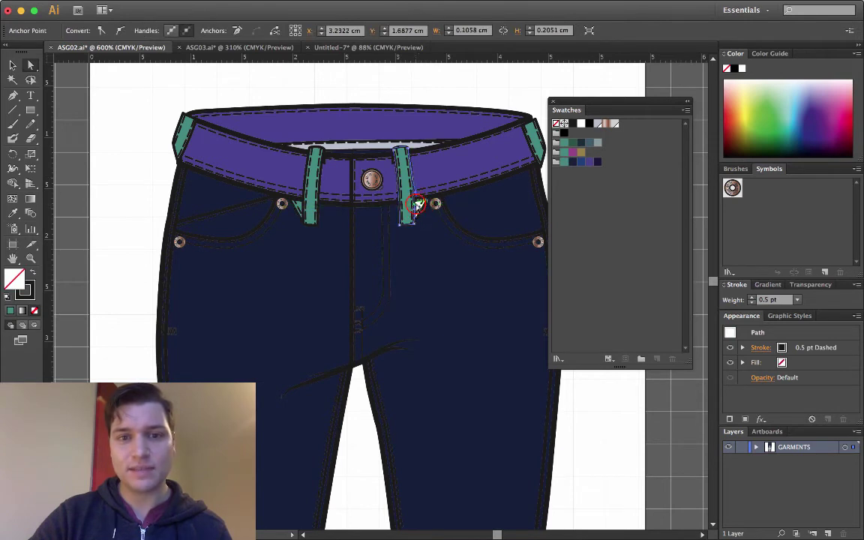
left_click(471, 91)
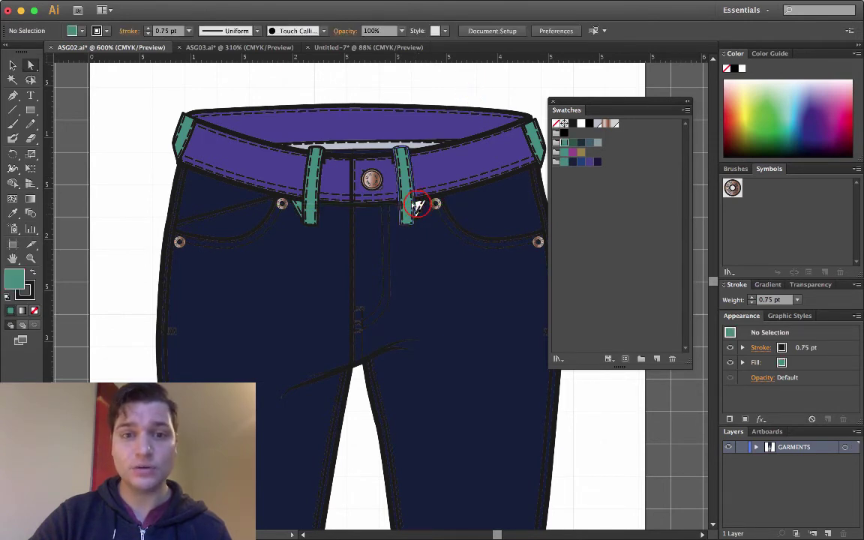
left_click(419, 205)
left_click(564, 162)
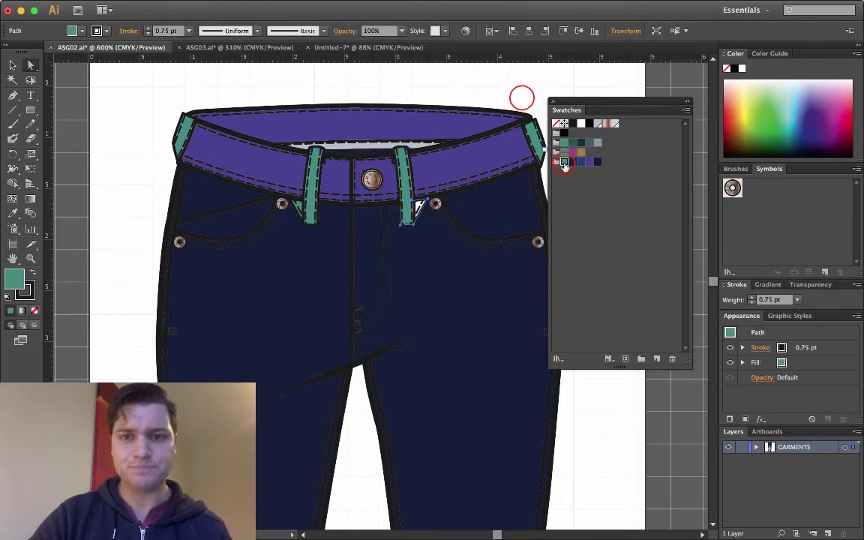
left_click(521, 98)
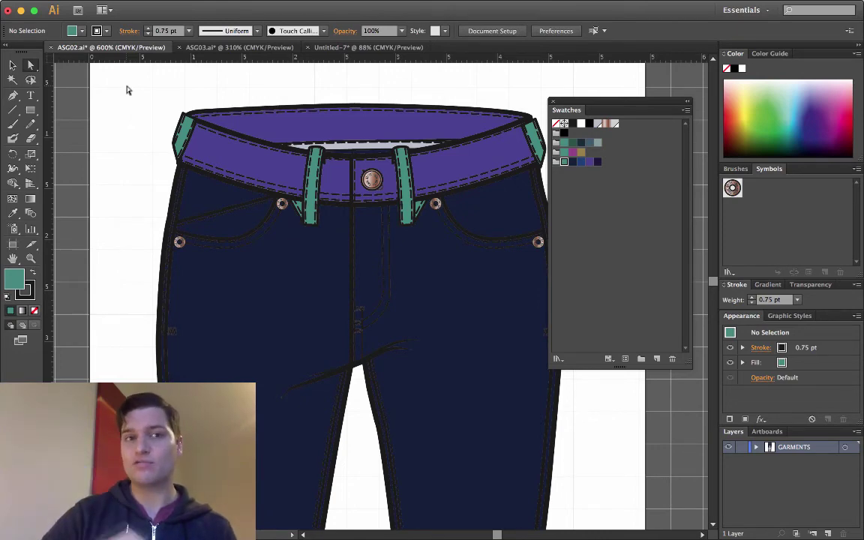
Move to the Photoshop desktop and float the Swatches panel, making it taller
key("F3")
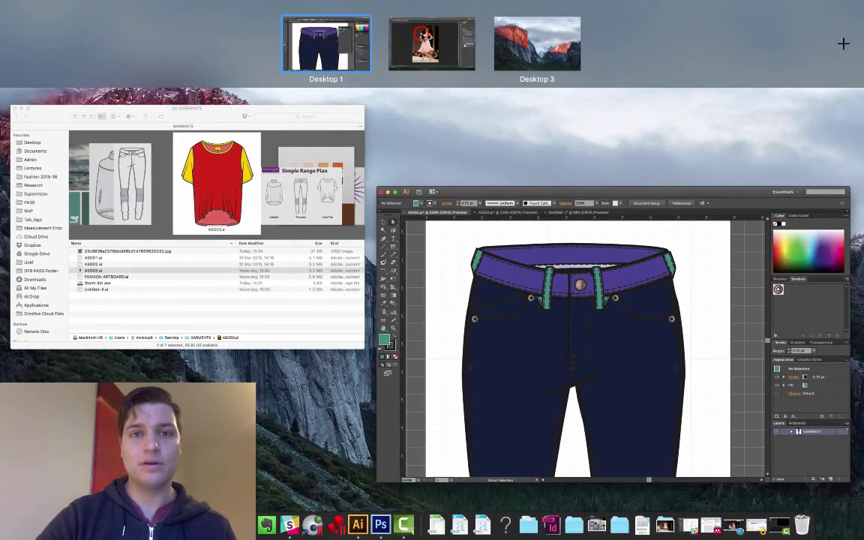
left_click(426, 41)
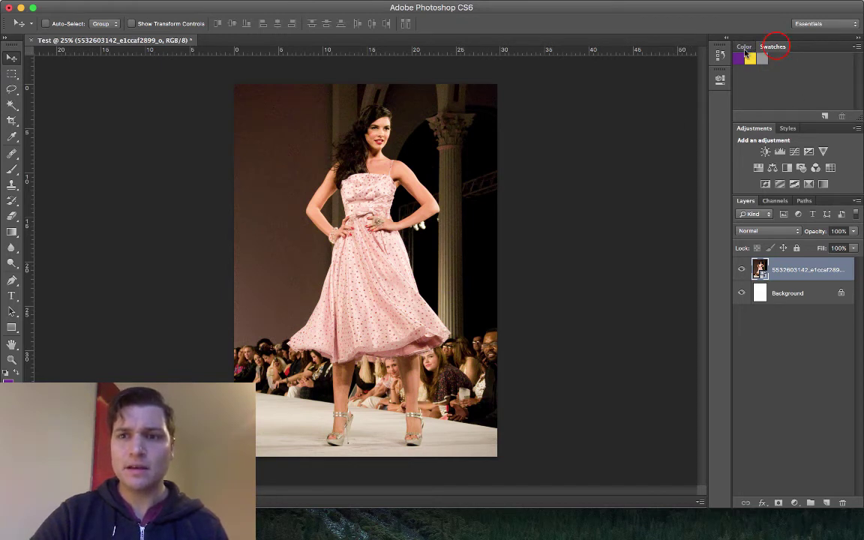
left_click_drag(773, 46, 548, 90)
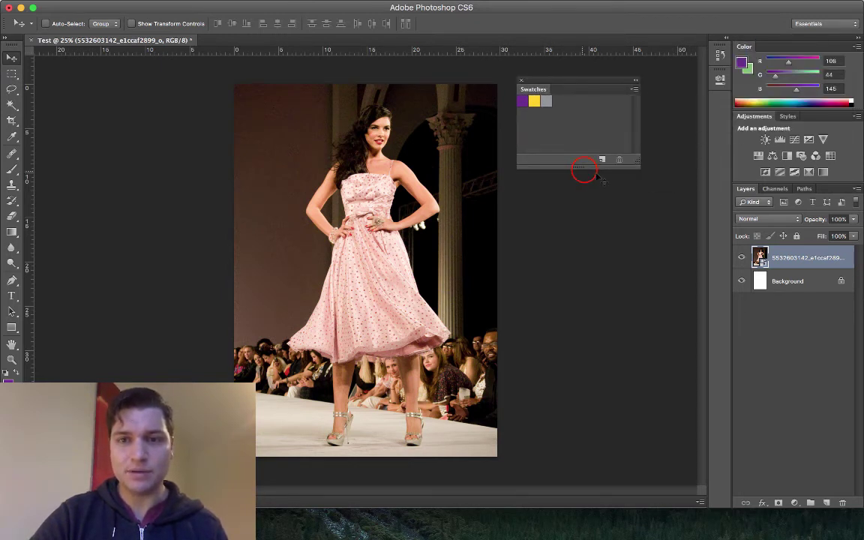
left_click_drag(575, 165, 576, 257)
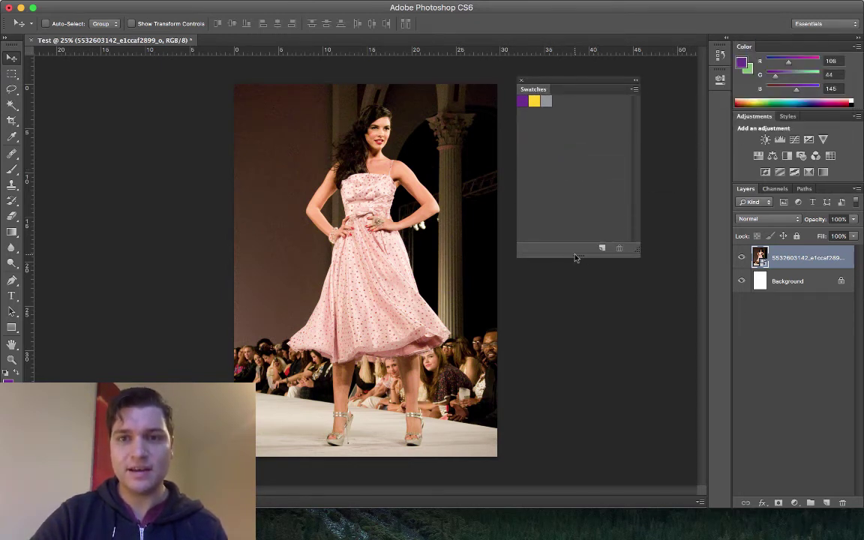
Replace the current swatches with Desktop > GARMENTS > Storm Set.ase
left_click(634, 89)
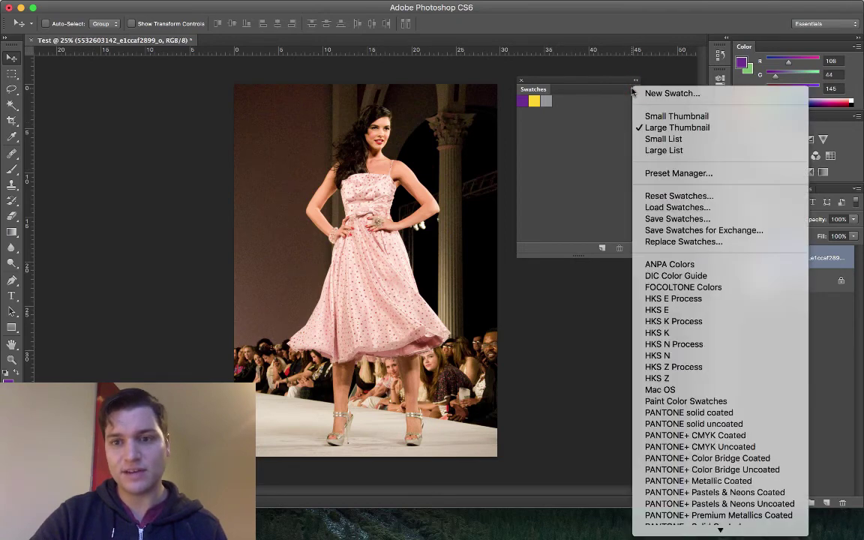
left_click(673, 241)
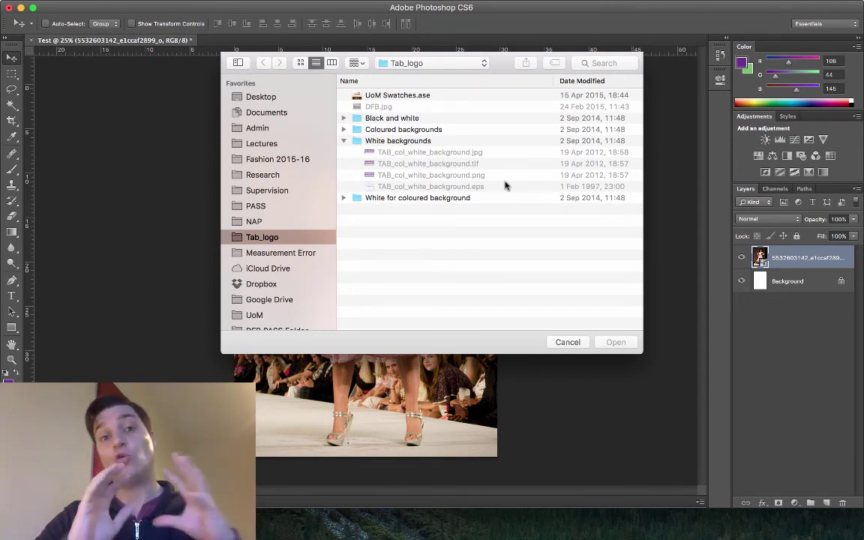
left_click(253, 97)
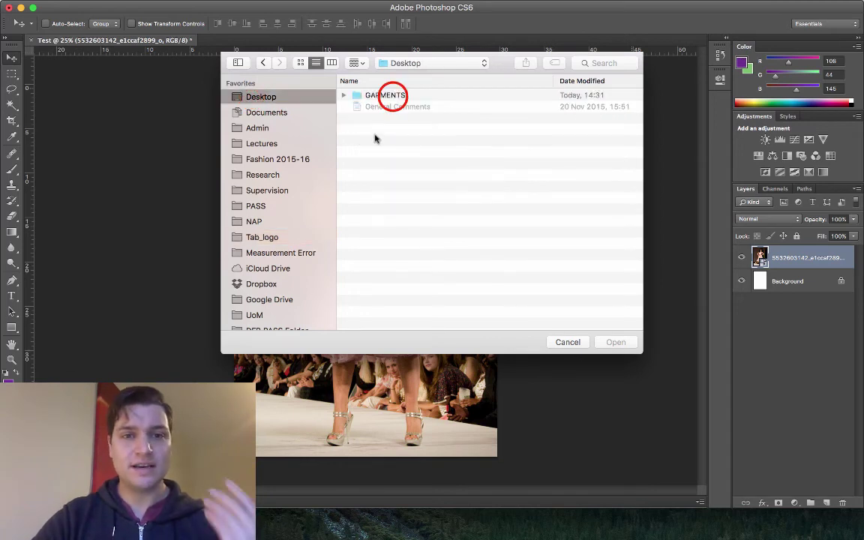
double_click(388, 97)
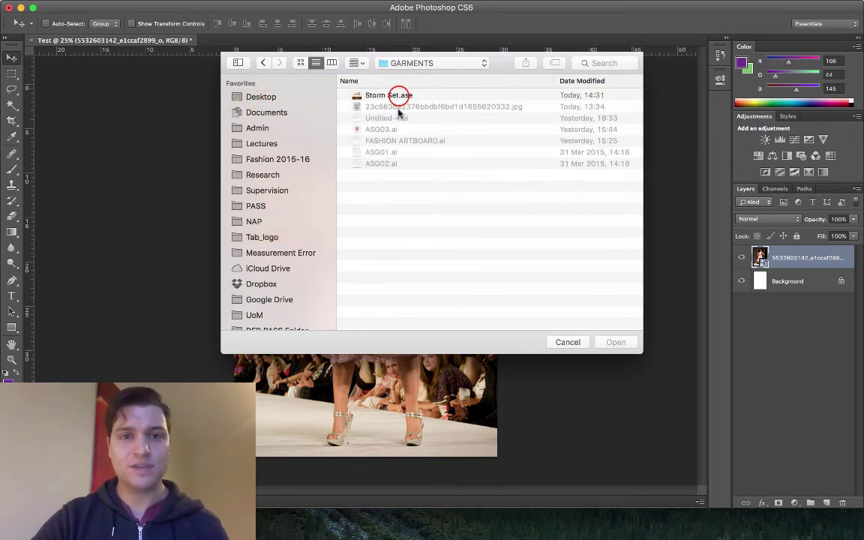
left_click(400, 96)
left_click(612, 342)
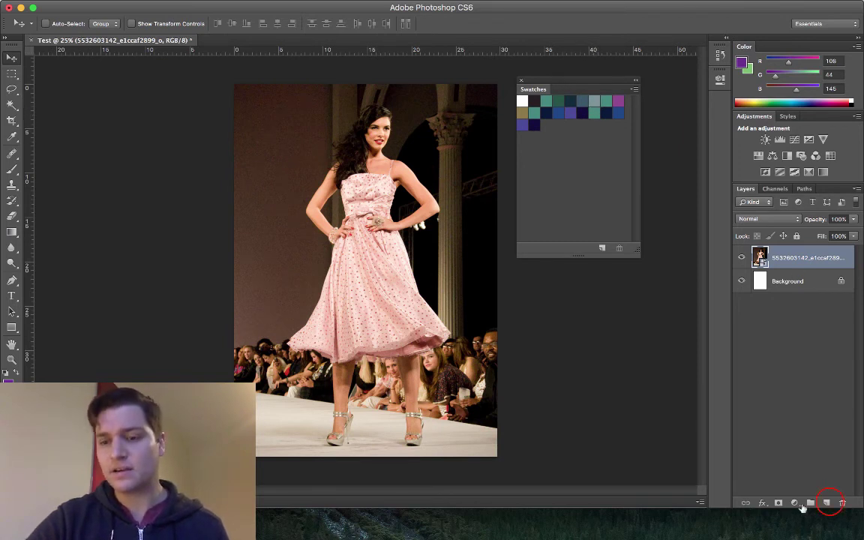
Add a new layer filled with Storm Set navy and set its blend mode to Color
left_click(828, 504)
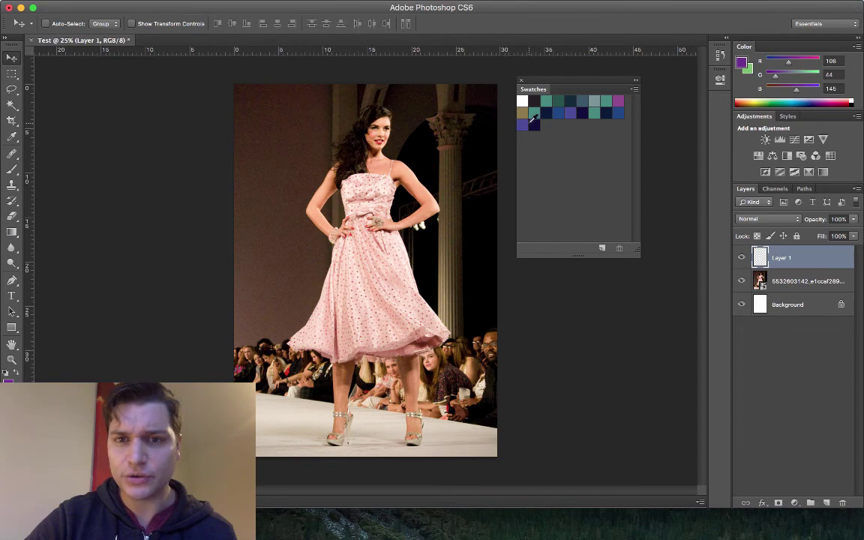
left_click(607, 111)
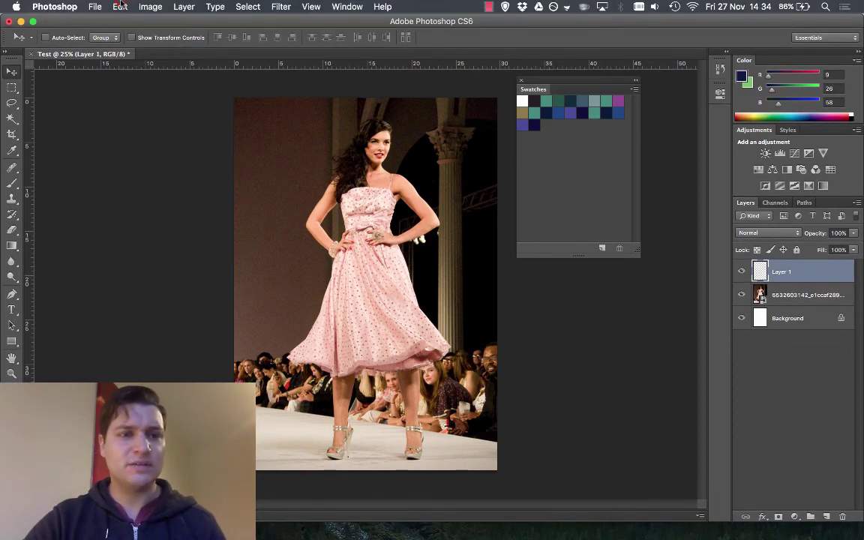
left_click(120, 6)
left_click(171, 204)
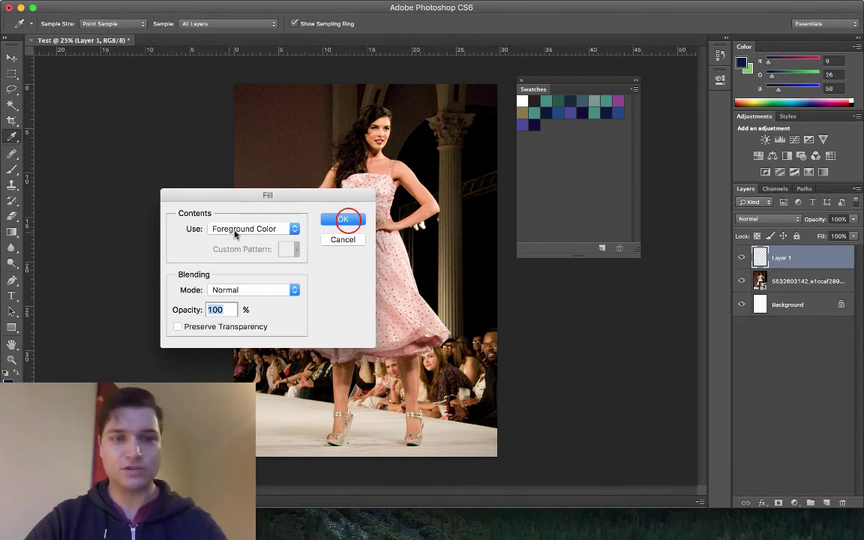
left_click(342, 219)
key("v")
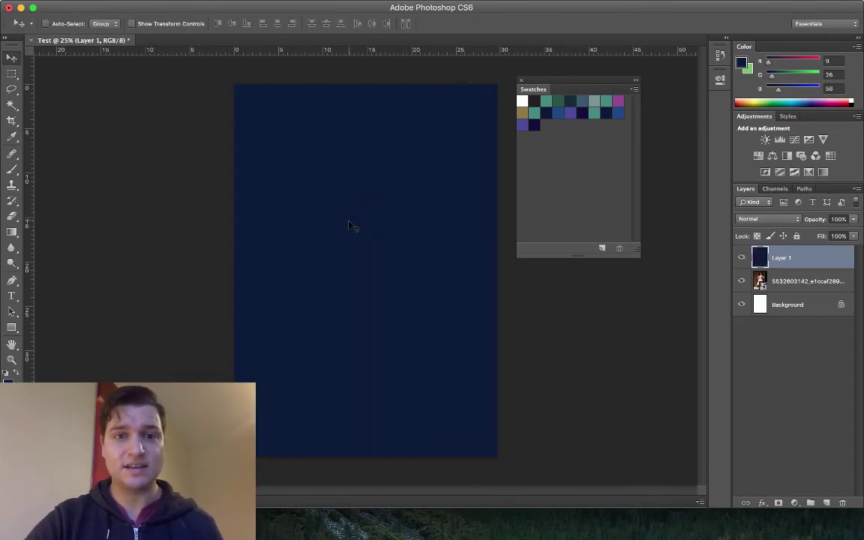
left_click(747, 219)
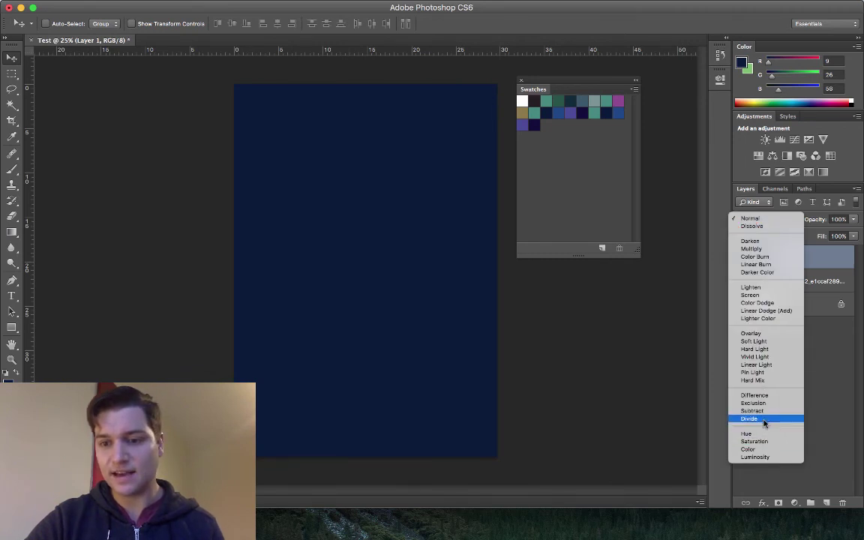
left_click(749, 450)
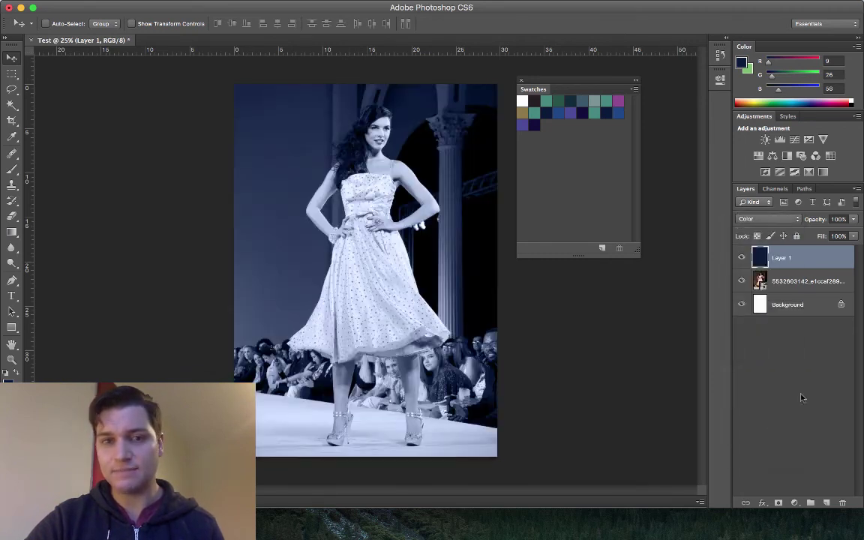
Type 'Summer' in a text box near the photo's top-left and colour it Storm Set teal
left_click(11, 297)
left_click_drag(246, 99, 338, 139)
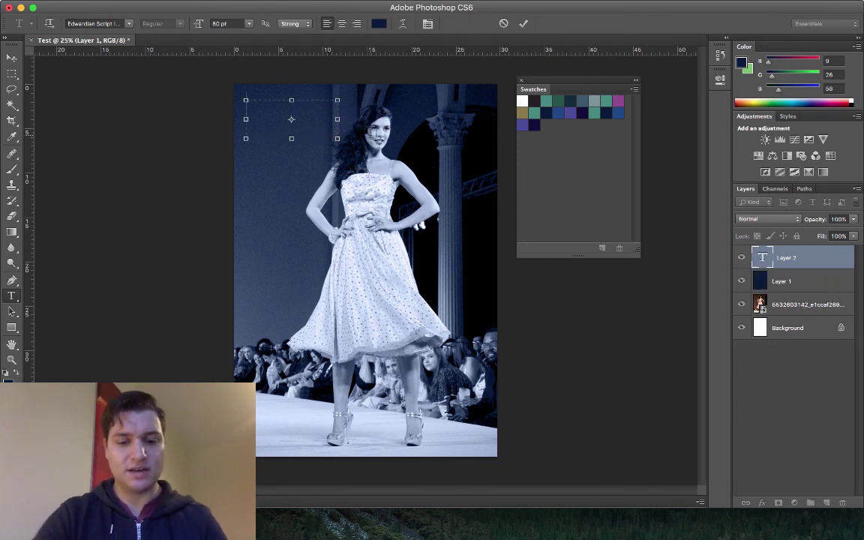
type("Summer")
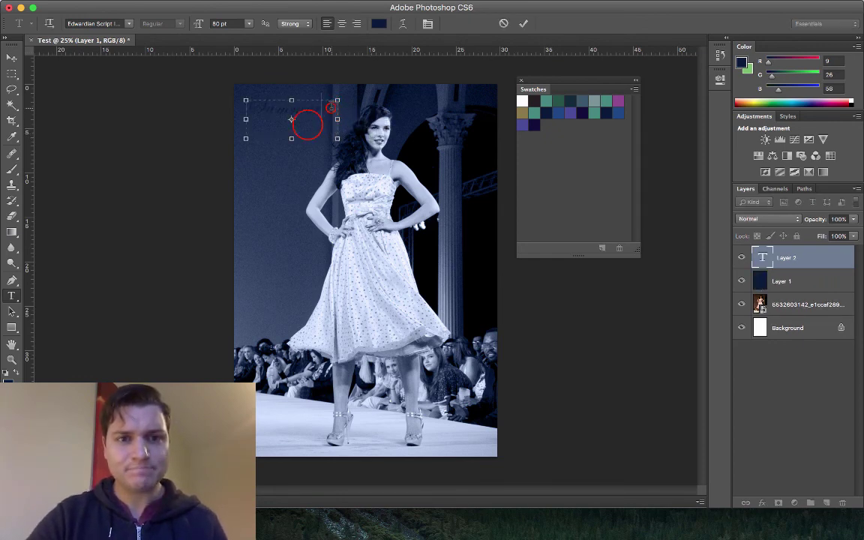
double_click(306, 126)
left_click(328, 112)
left_click_drag(328, 112, 223, 96)
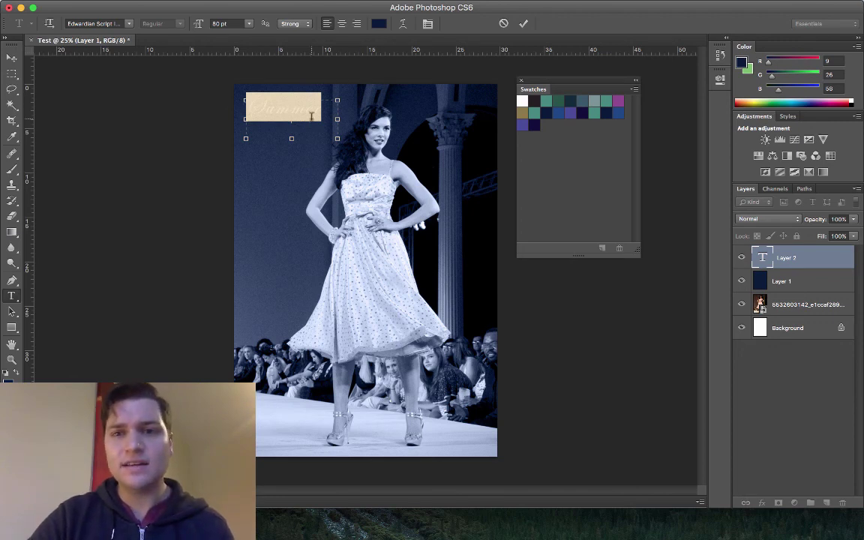
left_click(545, 101)
left_click(291, 112)
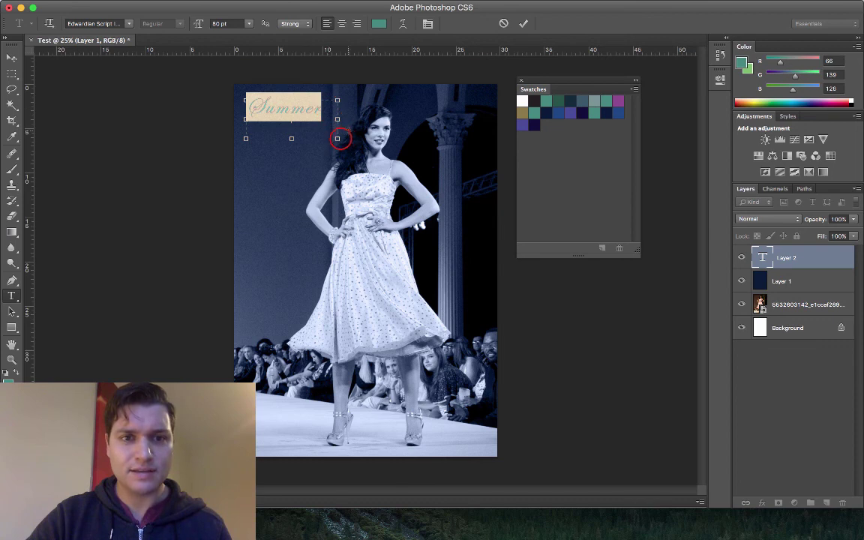
Widen the text box, set the Summer text to 90 pt, and commit it
left_click_drag(340, 138, 360, 141)
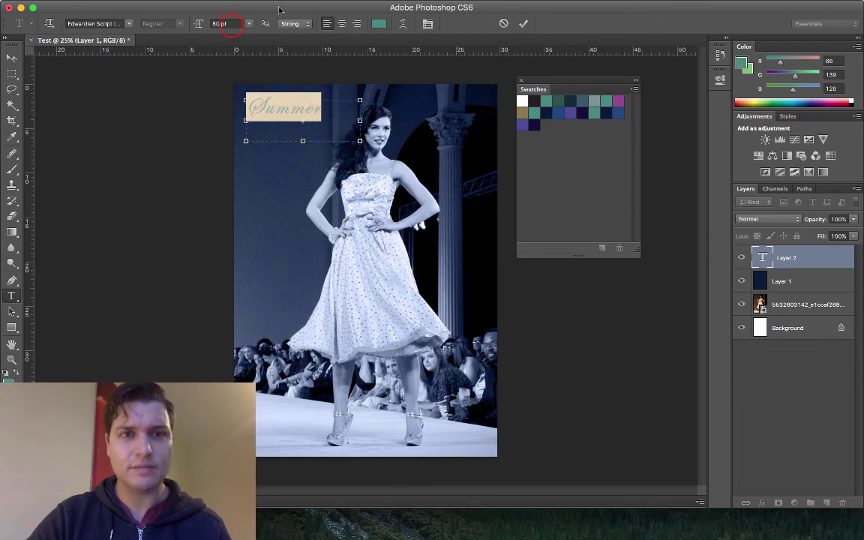
left_click(225, 23)
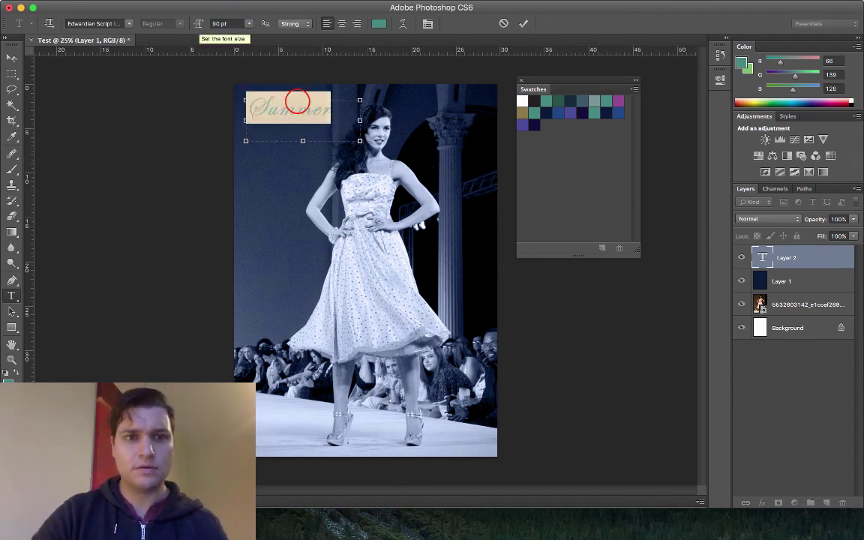
left_click(298, 100)
left_click(523, 24)
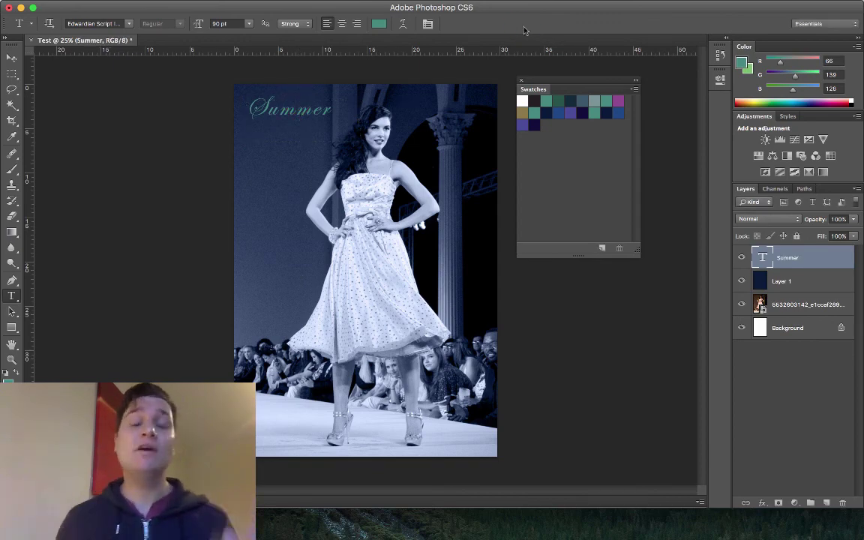
key("ctrl+Up")
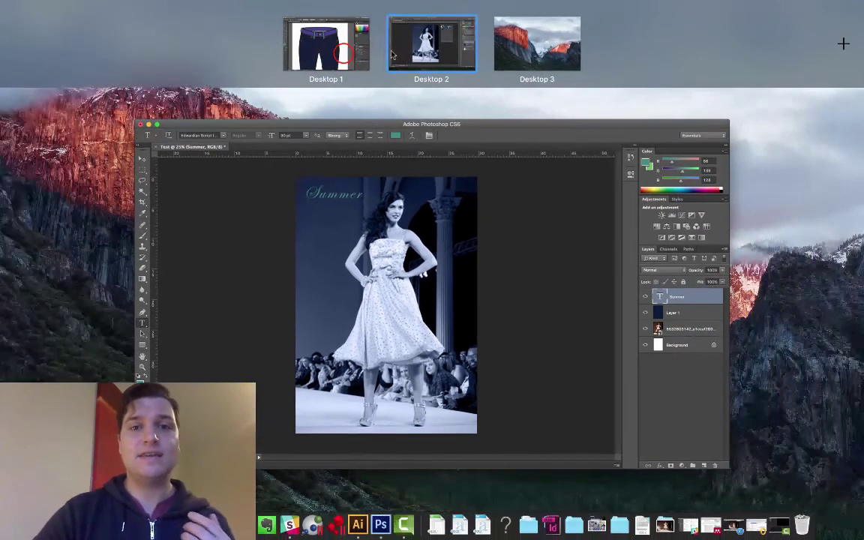
left_click(307, 46)
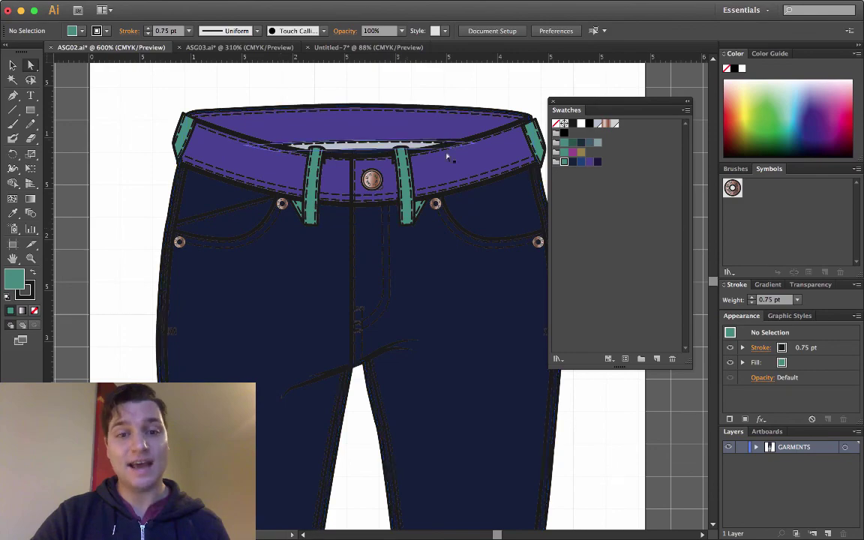
key("ctrl+Up")
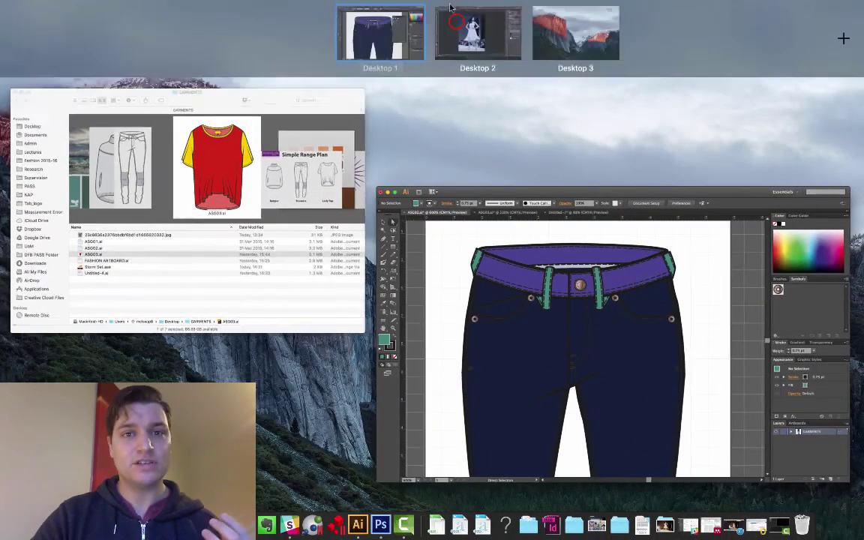
left_click(456, 23)
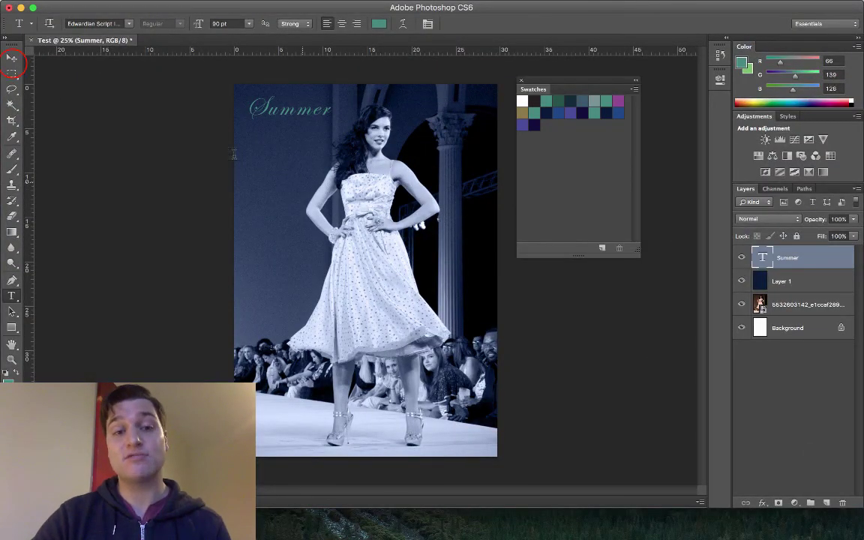
key("v")
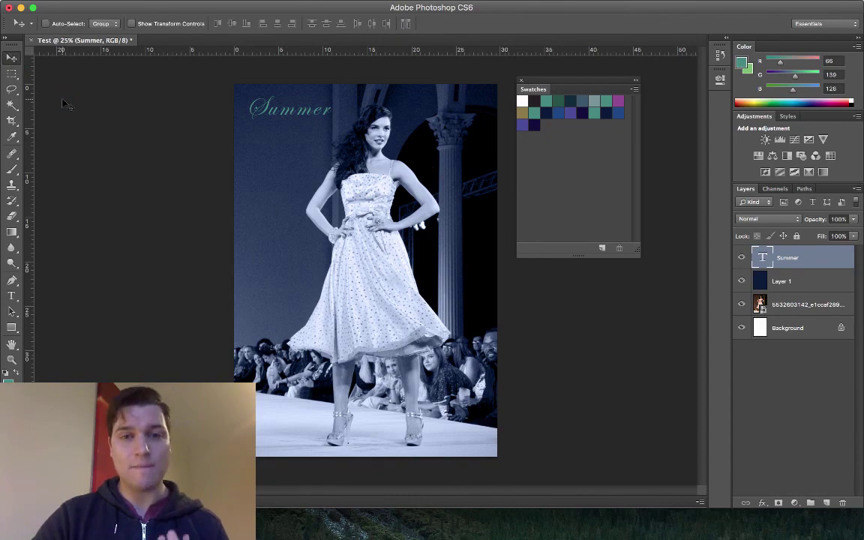